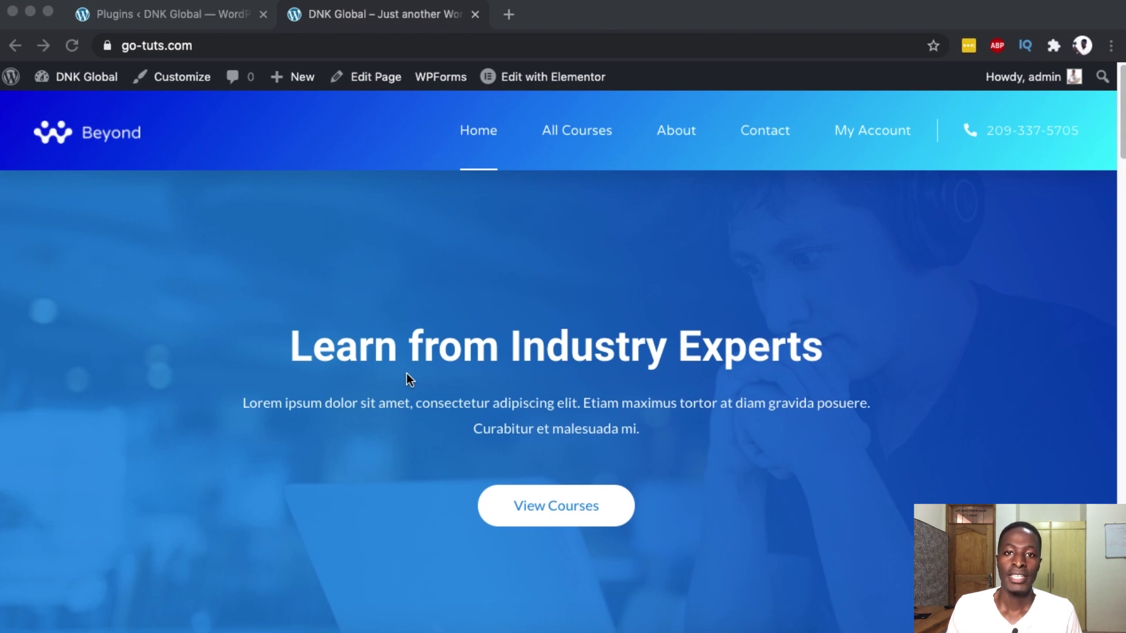
Review the homepage, highlight the unrendered ld_course_list shortcode, and return to Installed Plugins
{"action": "left_click", "coordinate": [407, 373]}
{"action": "scroll", "coordinate": [583, 410], "scroll_direction": "down", "scroll_amount": 15}
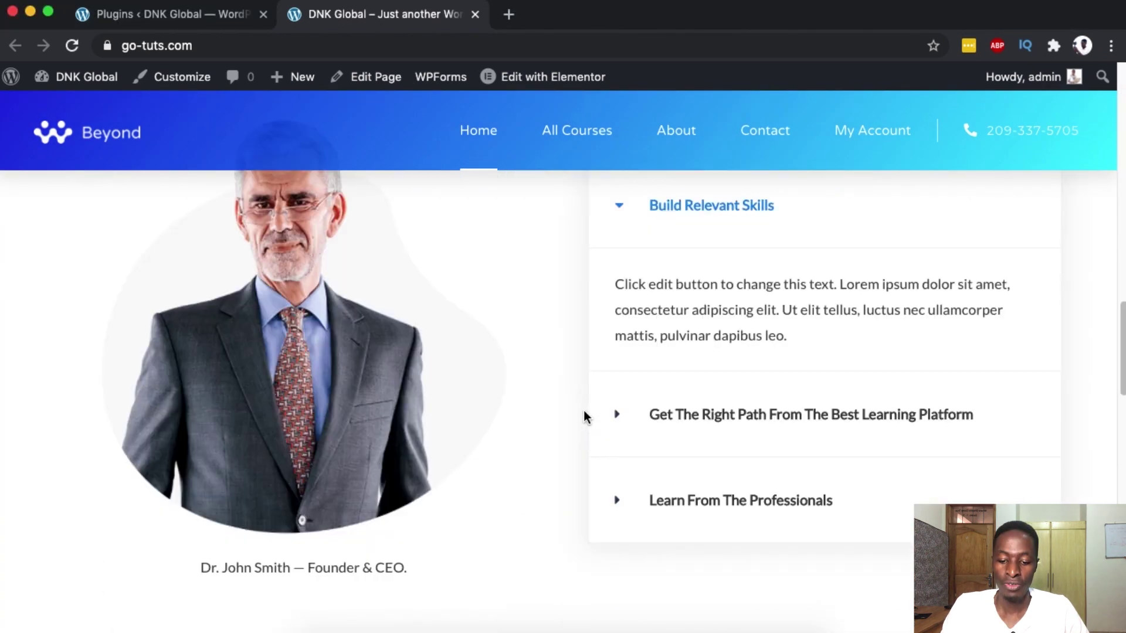
{"action": "scroll", "coordinate": [583, 411], "scroll_direction": "down", "scroll_amount": 15}
{"action": "scroll", "coordinate": [583, 411], "scroll_direction": "up", "scroll_amount": 8}
{"action": "scroll", "coordinate": [586, 418], "scroll_direction": "up", "scroll_amount": 10}
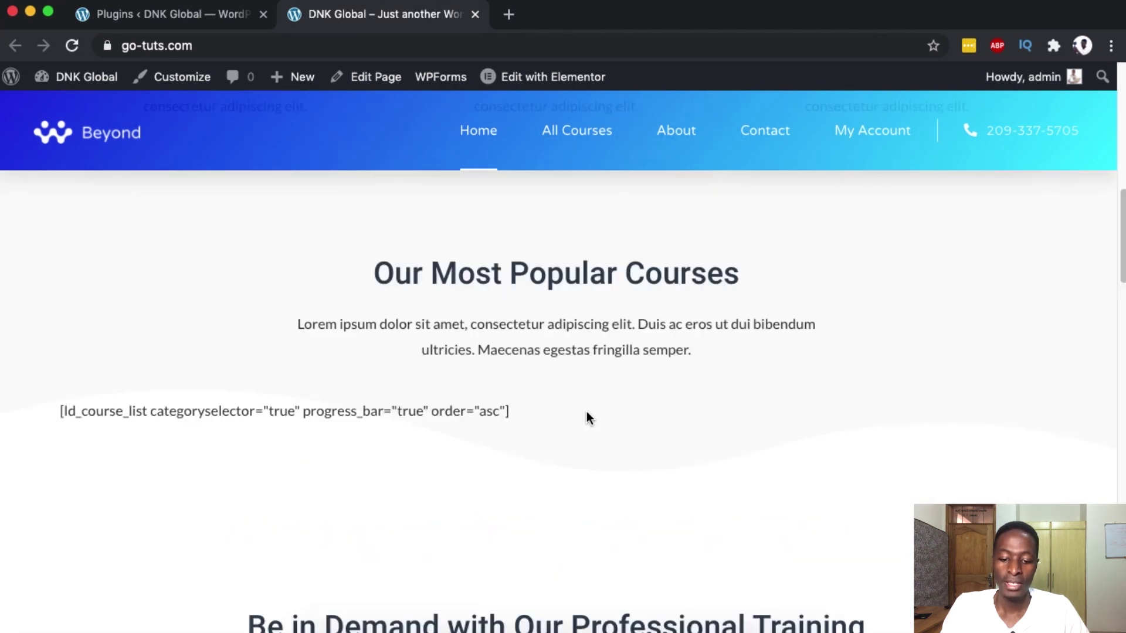
{"action": "left_click_drag", "start_coordinate": [573, 410], "coordinate": [73, 413]}
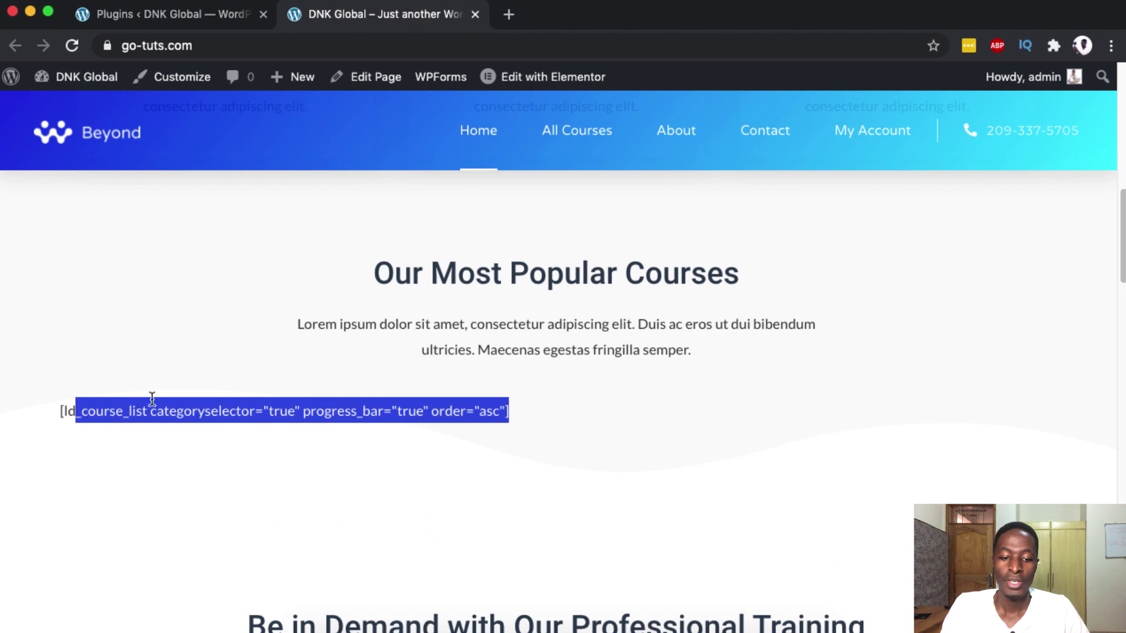
{"action": "left_click", "coordinate": [191, 23]}
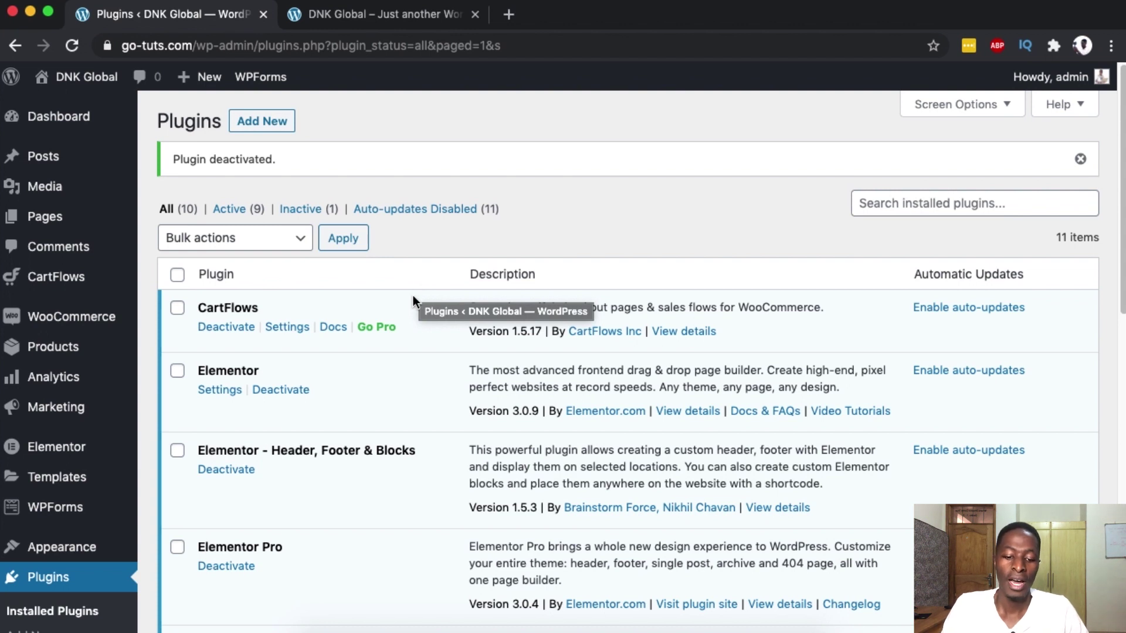
{"action": "scroll", "coordinate": [423, 370], "scroll_direction": "down", "scroll_amount": 7}
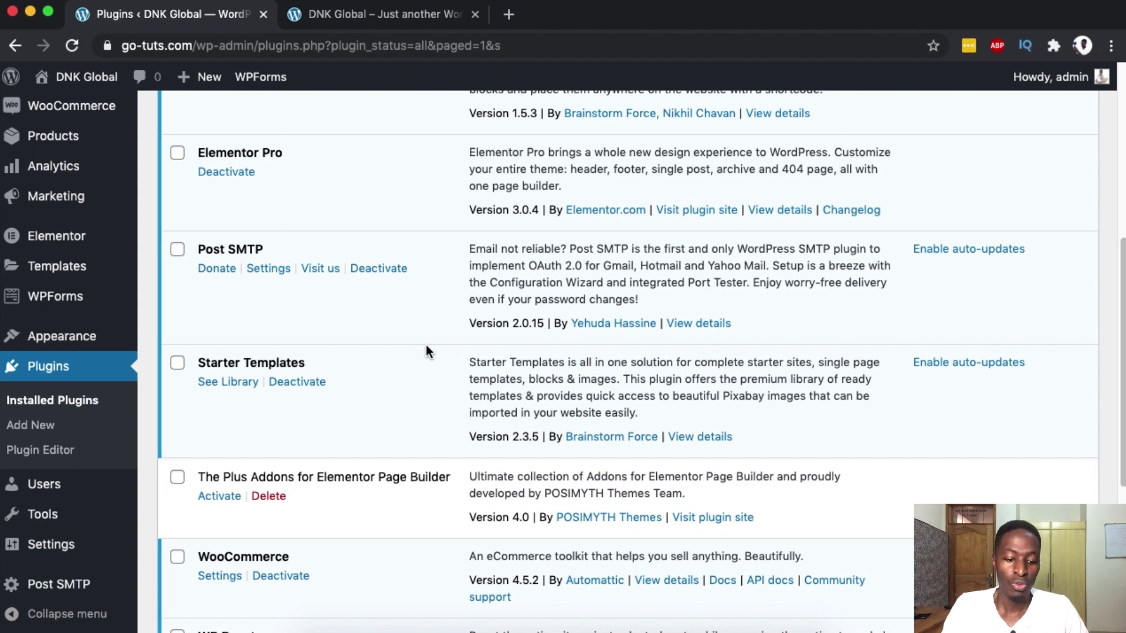
Search Add New for 'wp vivid', then install and activate the WPvivid backup plugin
{"action": "left_click", "coordinate": [19, 433]}
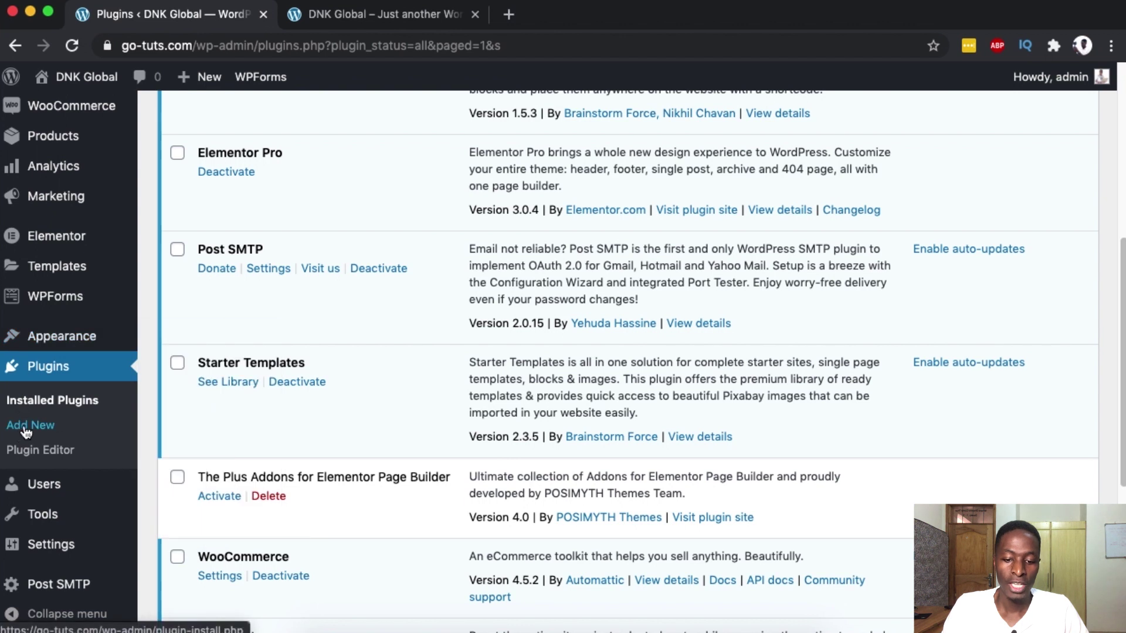
{"action": "type", "text": "wp vivid"}
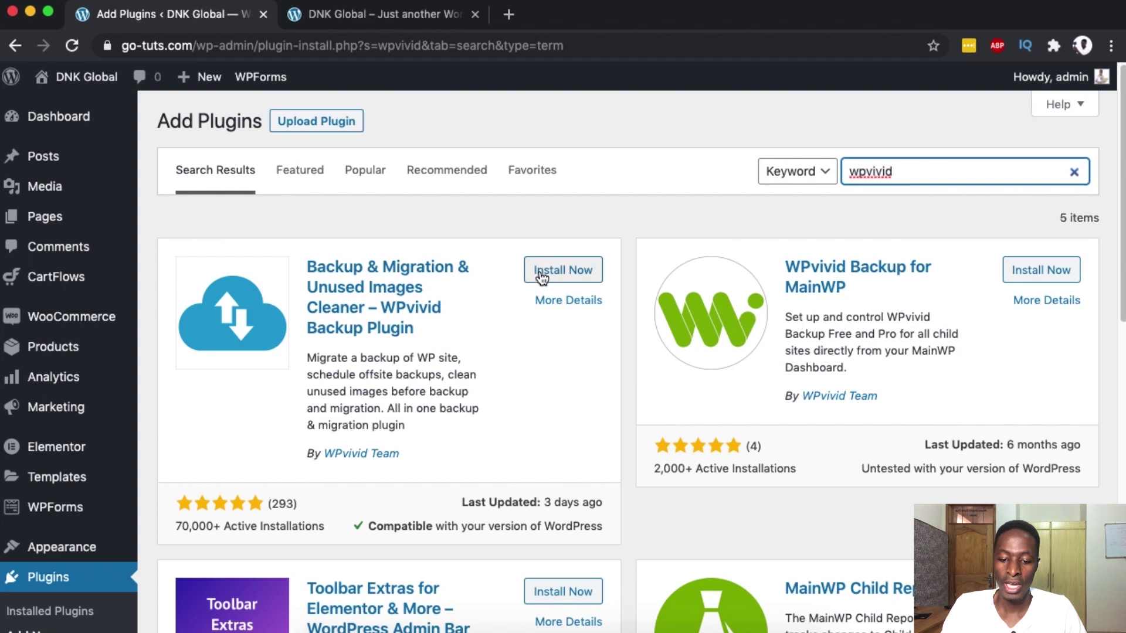
{"action": "left_click", "coordinate": [540, 276]}
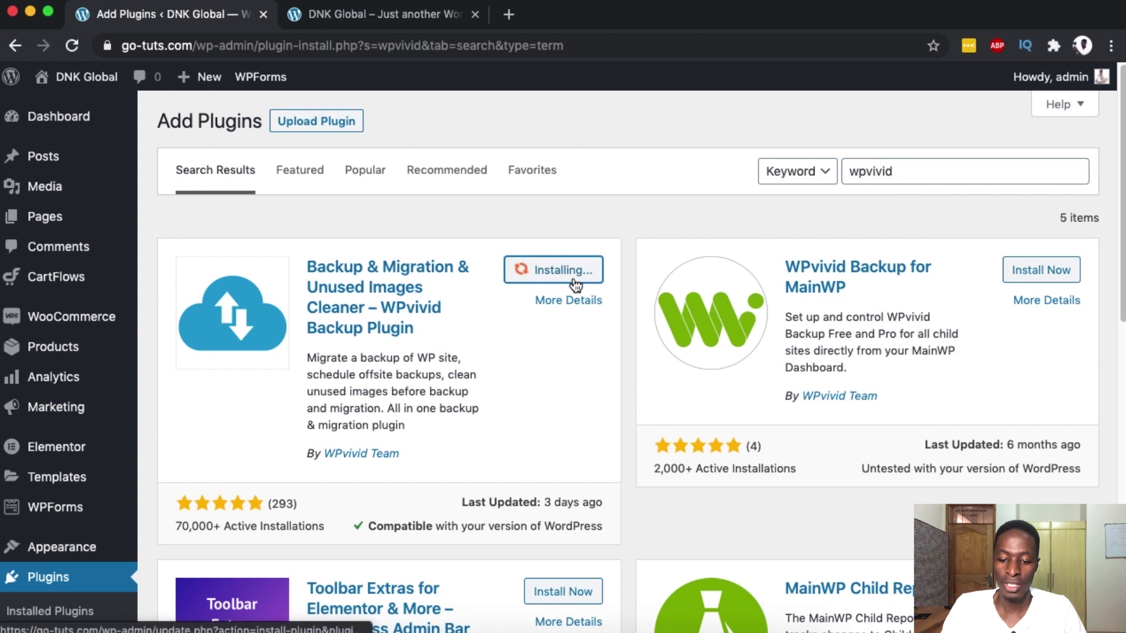
{"action": "left_click", "coordinate": [589, 278]}
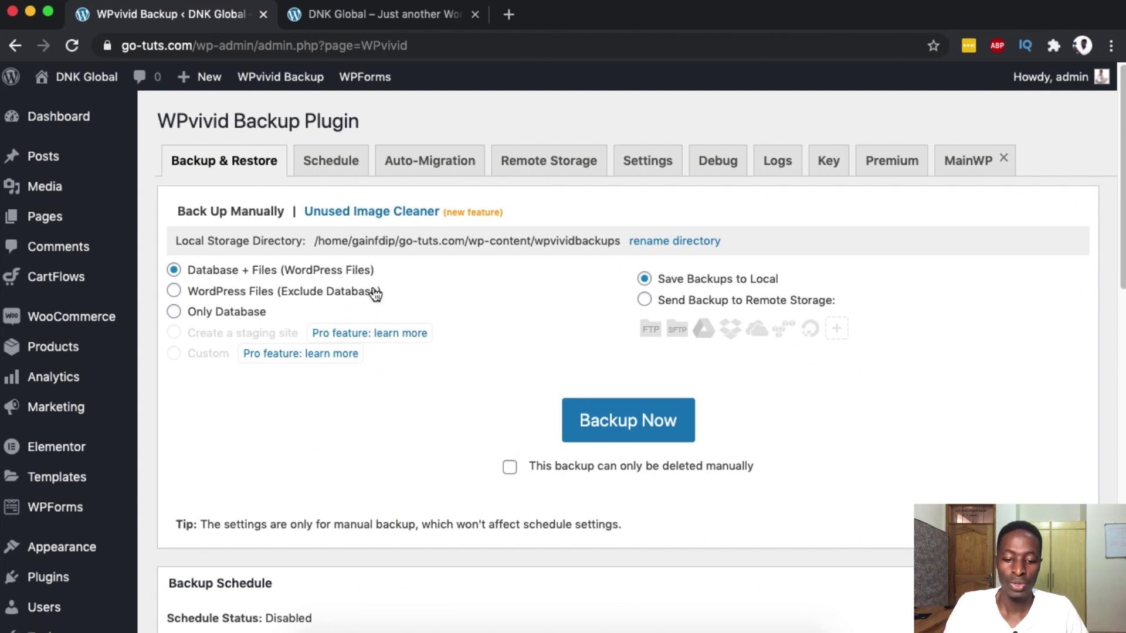
Run a WPvivid Database + Files backup and scroll to the completed Sep 18, 2020 10:25 entry
{"action": "left_click", "coordinate": [617, 426]}
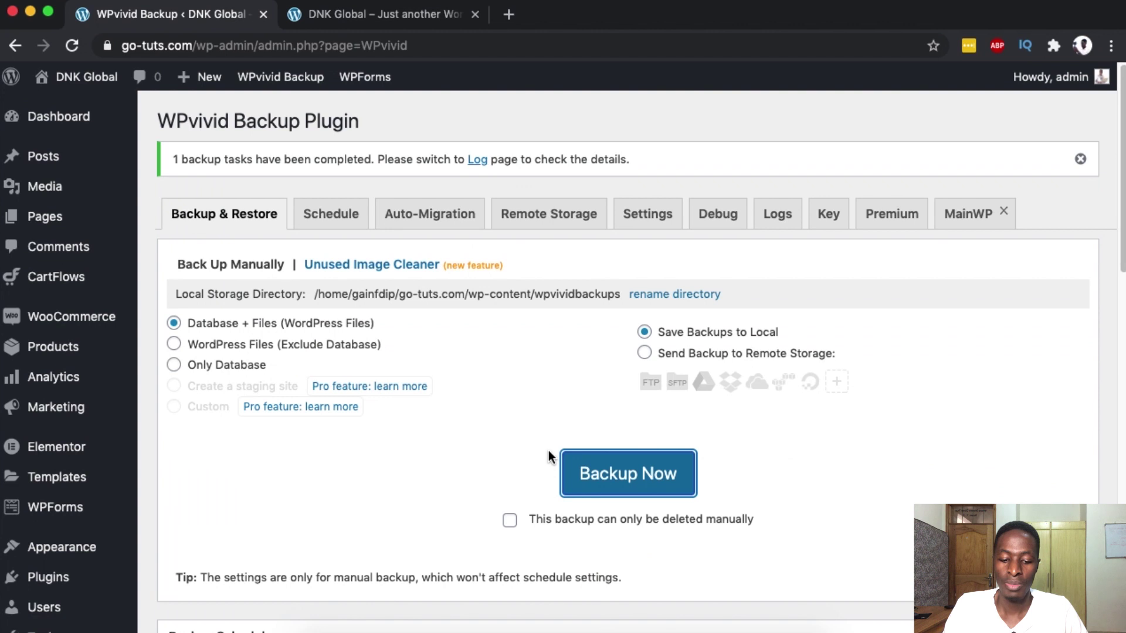
{"action": "scroll", "coordinate": [540, 451], "scroll_direction": "down", "scroll_amount": 1}
{"action": "scroll", "coordinate": [528, 450], "scroll_direction": "down", "scroll_amount": 12}
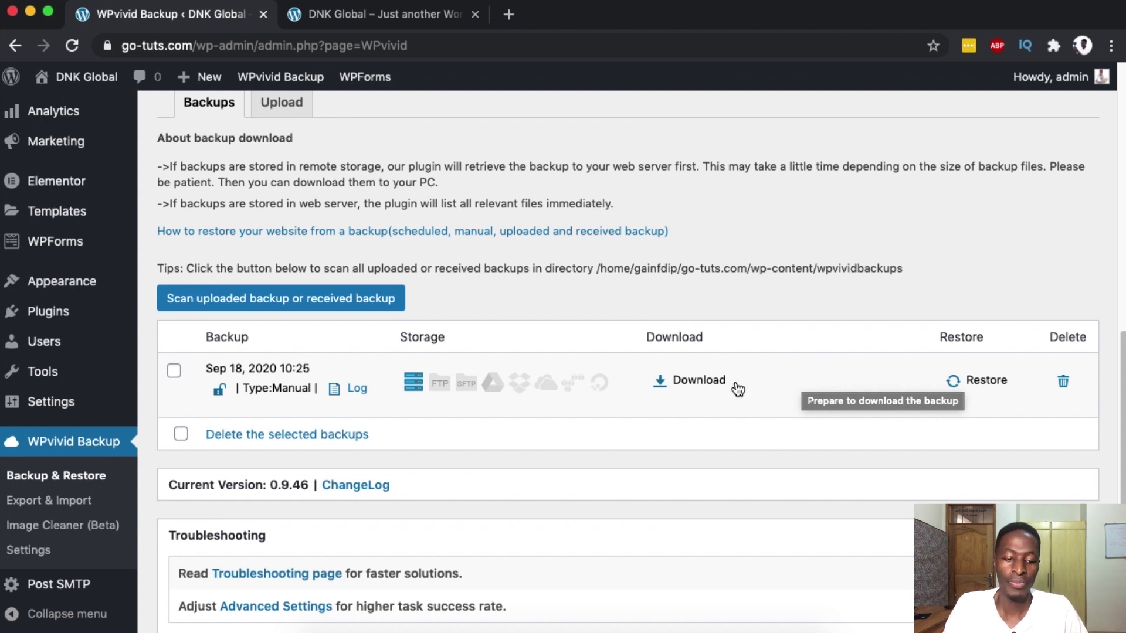
Install and activate WP Rollback from Add New, then check the new Rollback links
{"action": "mouse_move", "coordinate": [52, 330]}
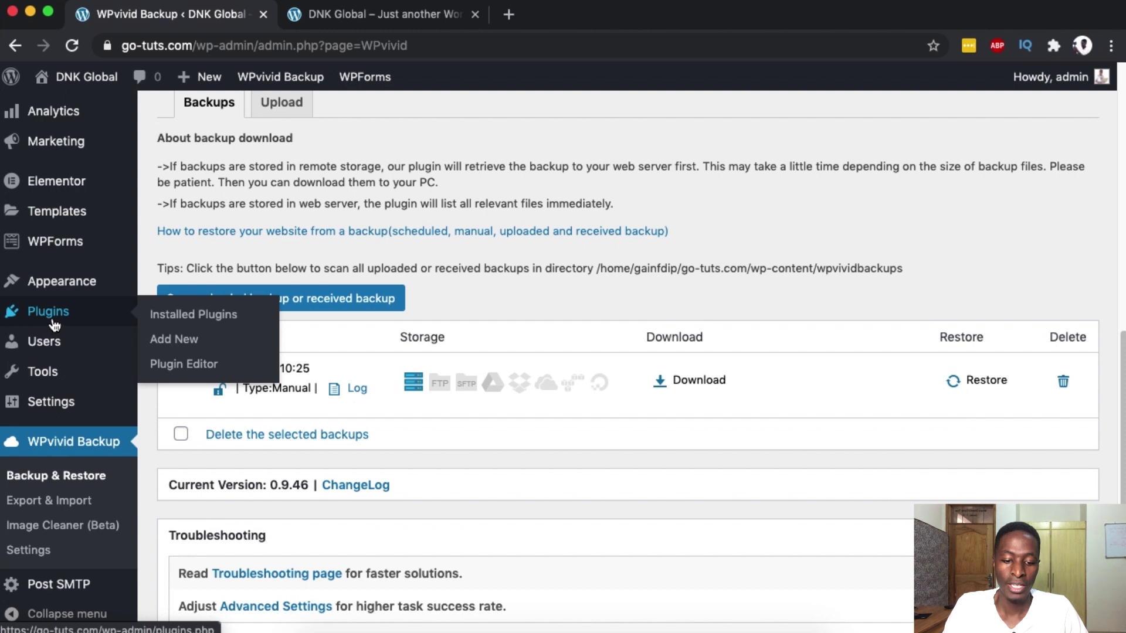
{"action": "left_click", "coordinate": [176, 344]}
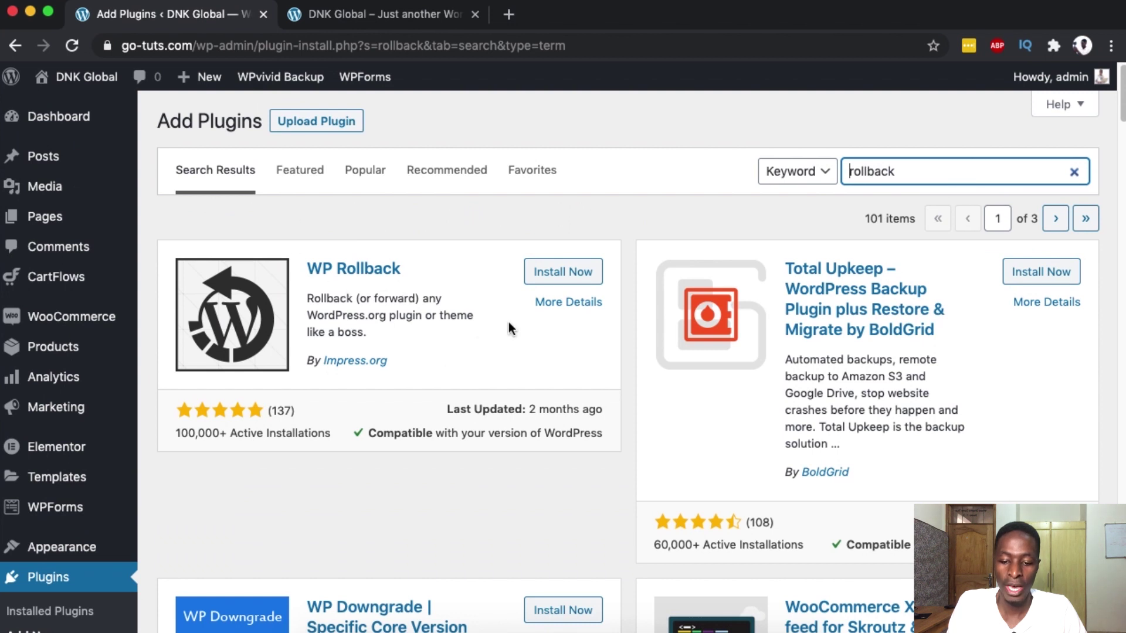
{"action": "left_click", "coordinate": [554, 276]}
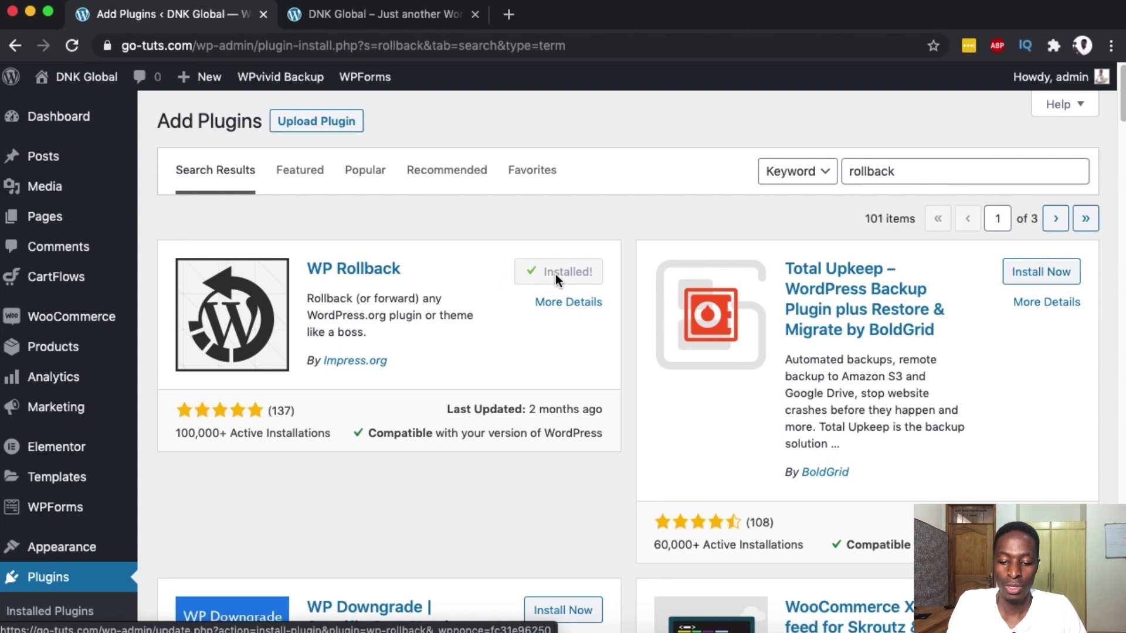
{"action": "left_click", "coordinate": [564, 277]}
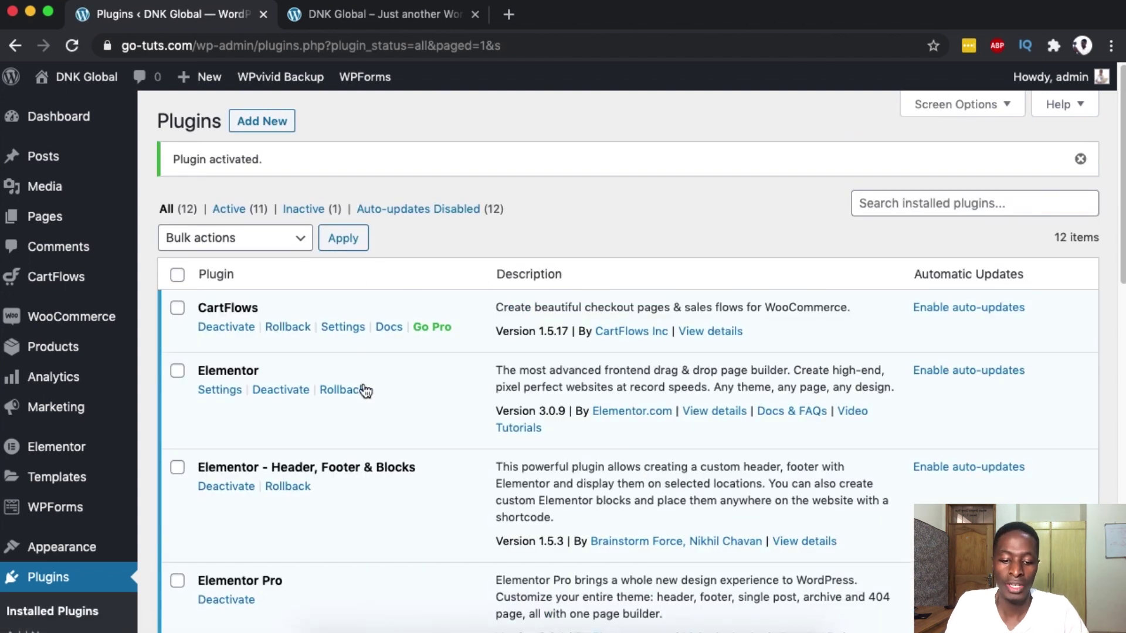
{"action": "scroll", "coordinate": [417, 385], "scroll_direction": "down", "scroll_amount": 4}
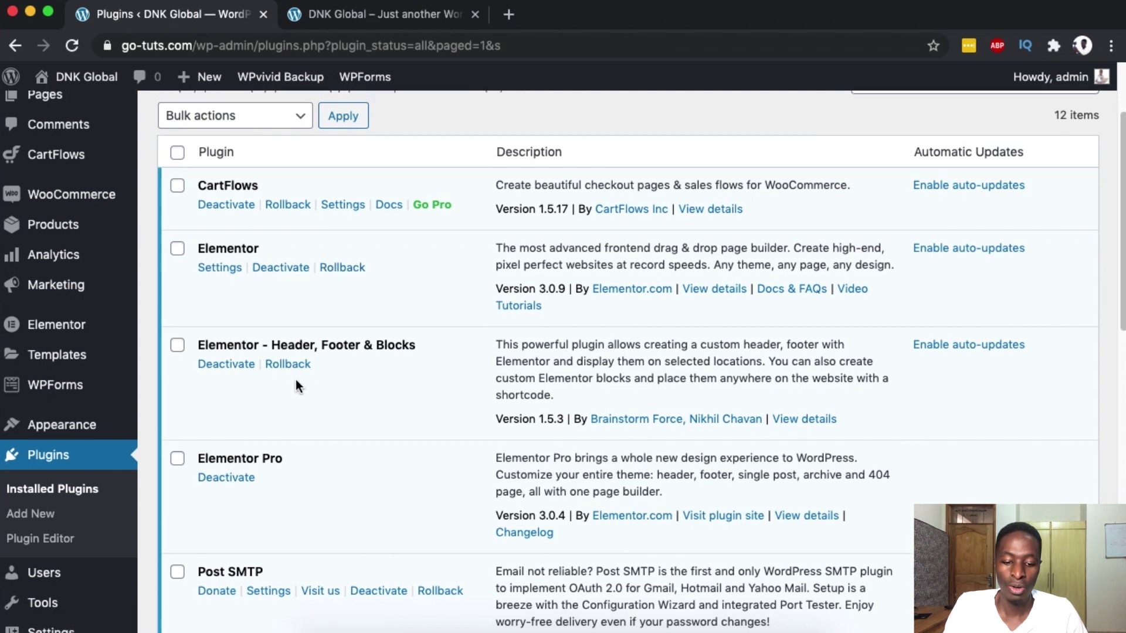
{"action": "scroll", "coordinate": [398, 388], "scroll_direction": "down", "scroll_amount": 3}
{"action": "scroll", "coordinate": [262, 460], "scroll_direction": "down", "scroll_amount": 1}
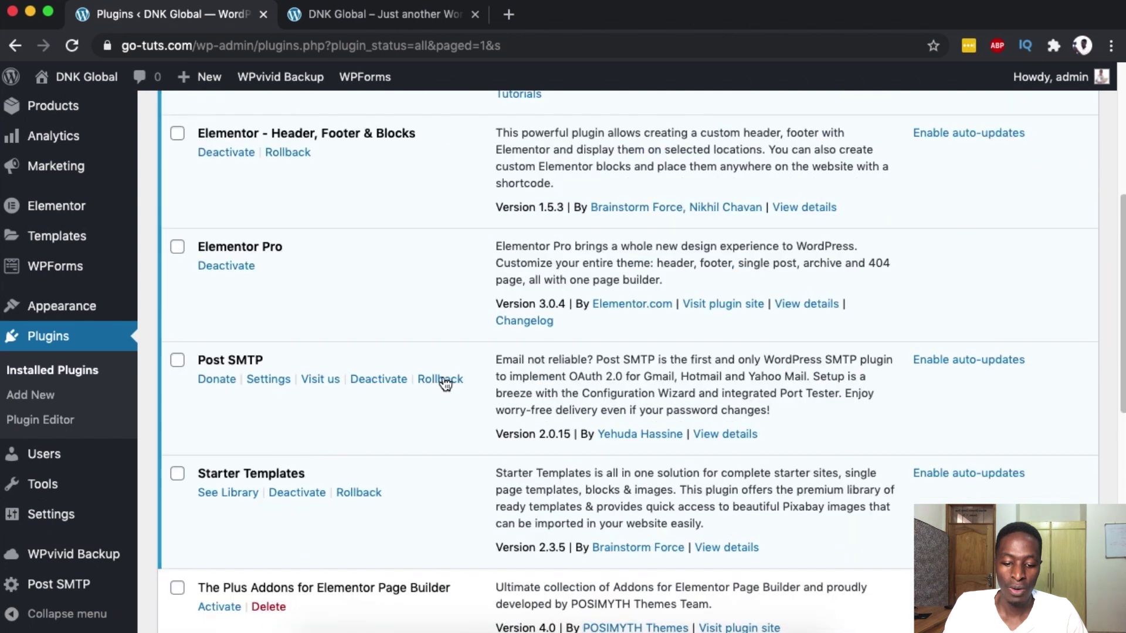
{"action": "scroll", "coordinate": [358, 464], "scroll_direction": "down", "scroll_amount": 4}
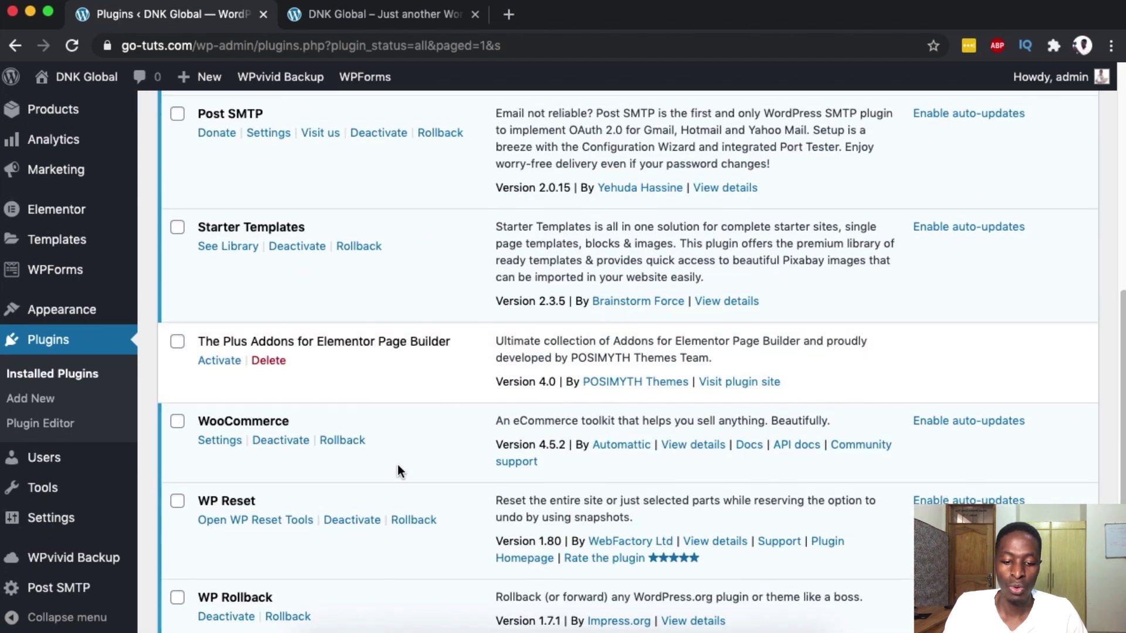
{"action": "scroll", "coordinate": [398, 466], "scroll_direction": "up", "scroll_amount": 10}
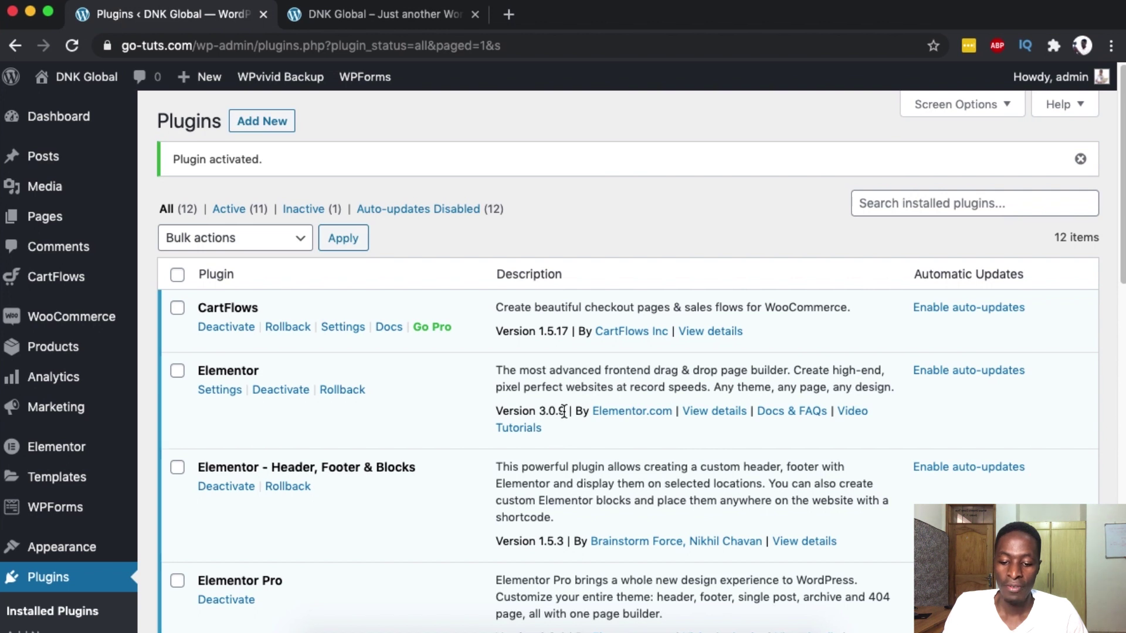
Roll Elementor back from 3.0.9 to version 2.9.14 and reactivate it
{"action": "left_click", "coordinate": [352, 391]}
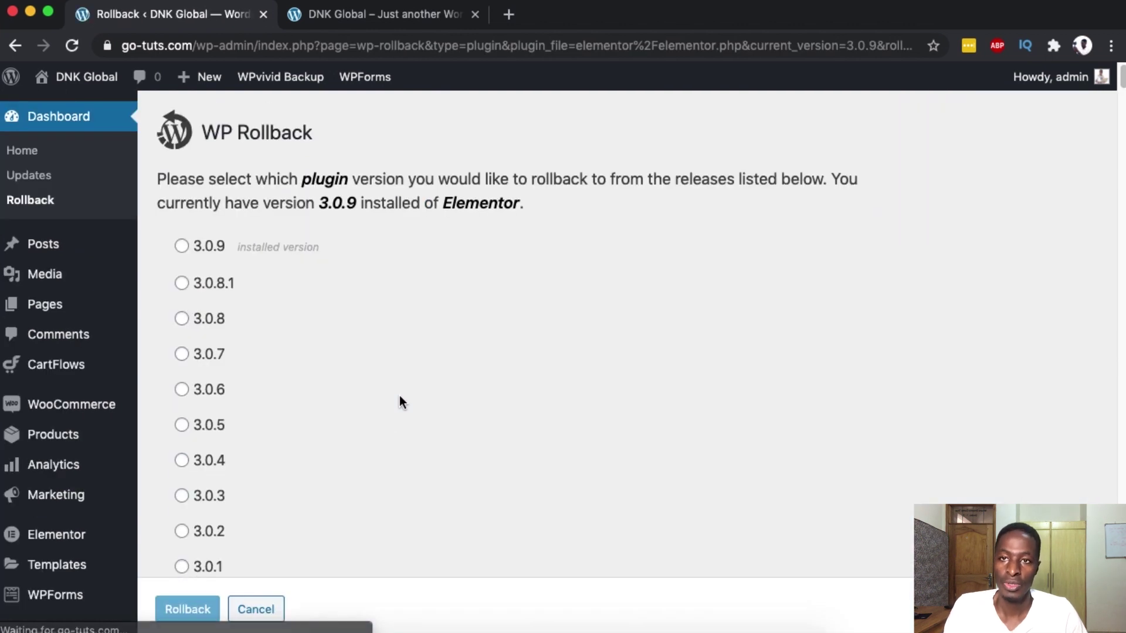
{"action": "scroll", "coordinate": [410, 407], "scroll_direction": "down", "scroll_amount": 6}
{"action": "left_click", "coordinate": [182, 496]}
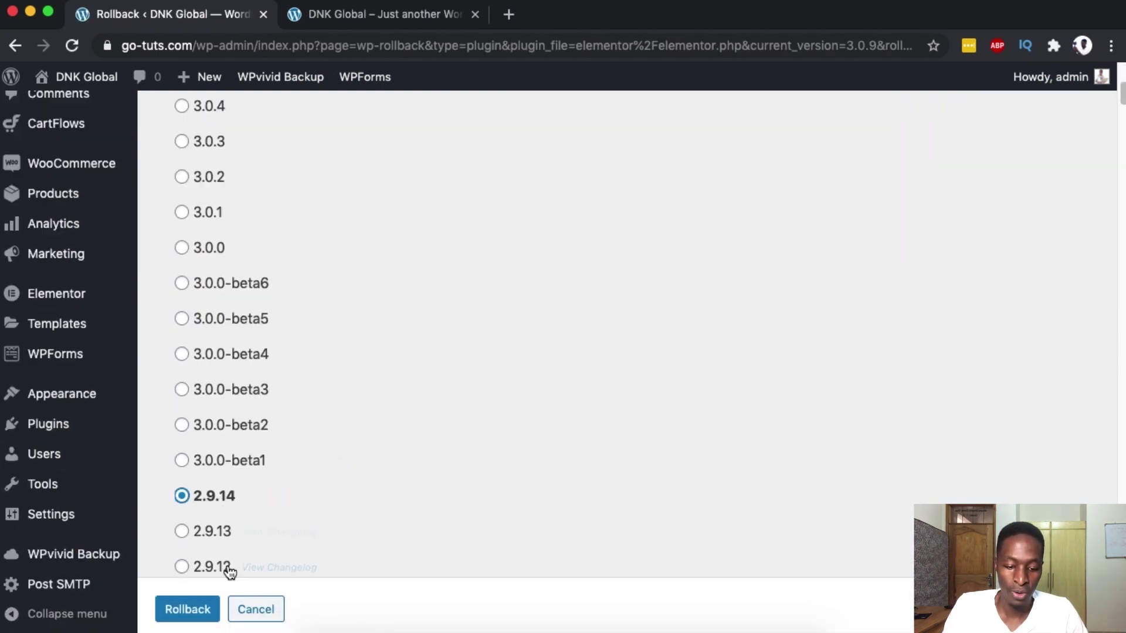
{"action": "left_click", "coordinate": [187, 609]}
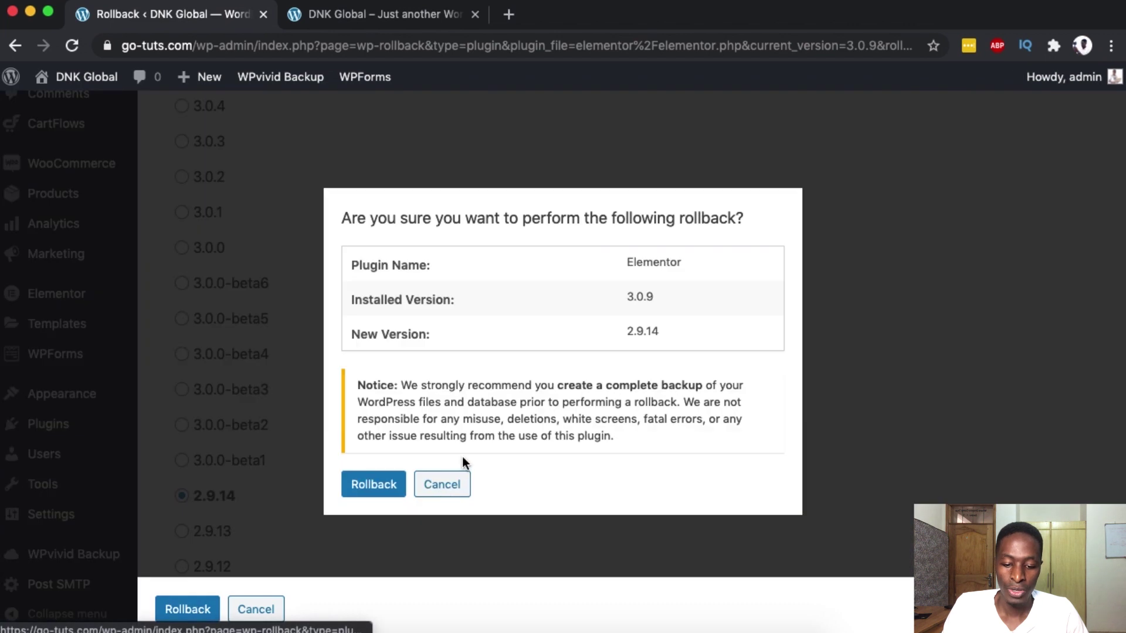
{"action": "left_click", "coordinate": [376, 487]}
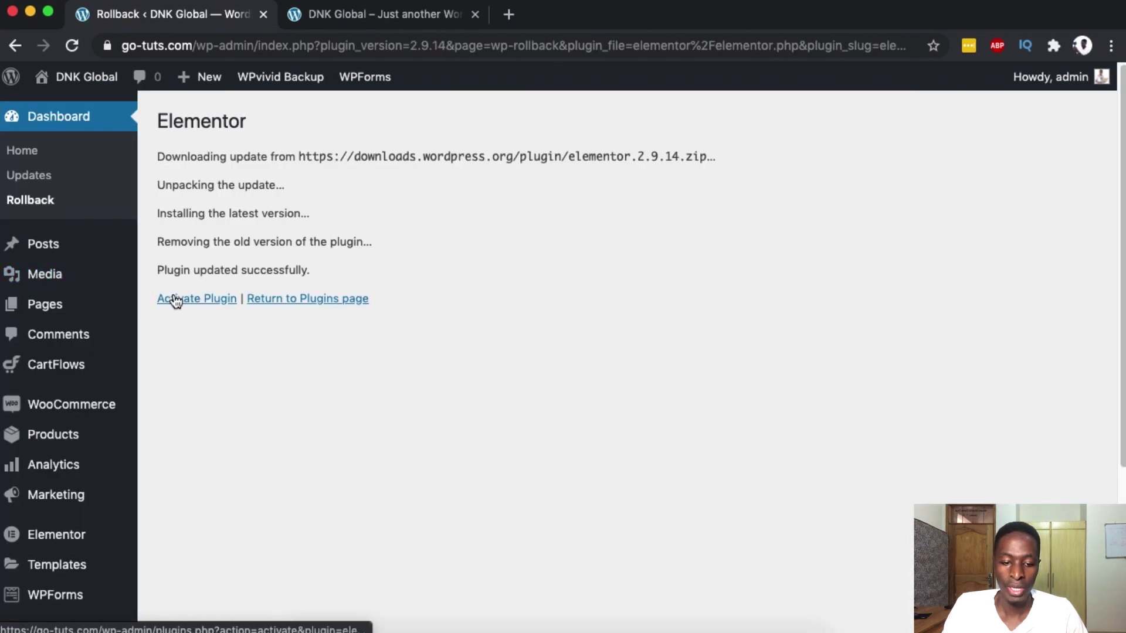
{"action": "left_click", "coordinate": [196, 298]}
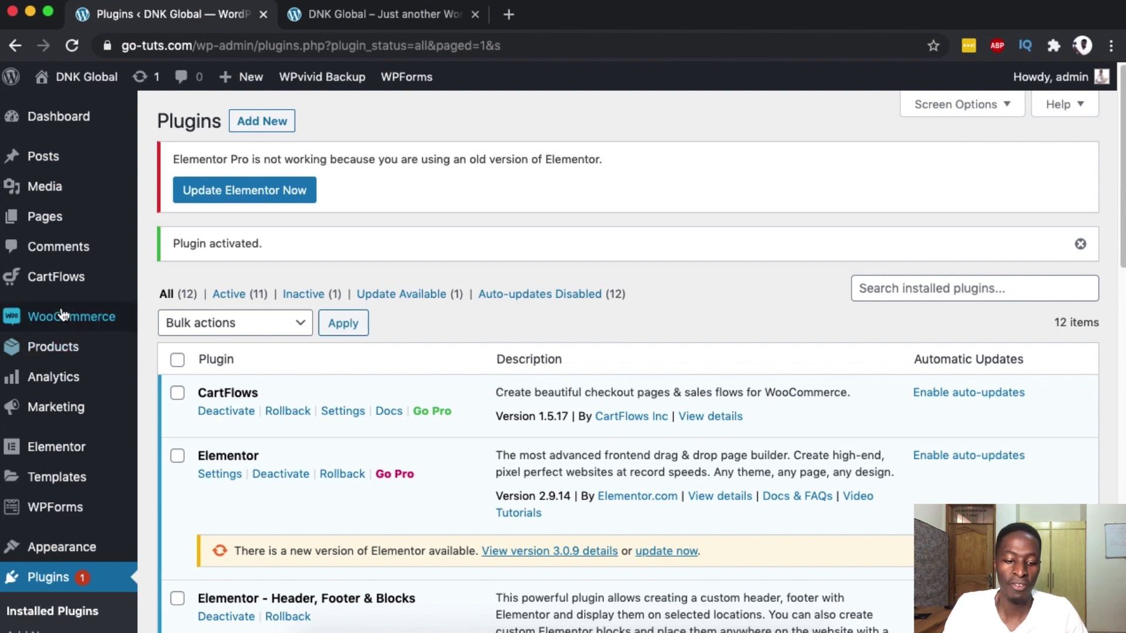
Go to Appearance > Themes to see the installed themes
{"action": "scroll", "coordinate": [68, 317], "scroll_direction": "down", "scroll_amount": 1}
{"action": "mouse_move", "coordinate": [61, 546]}
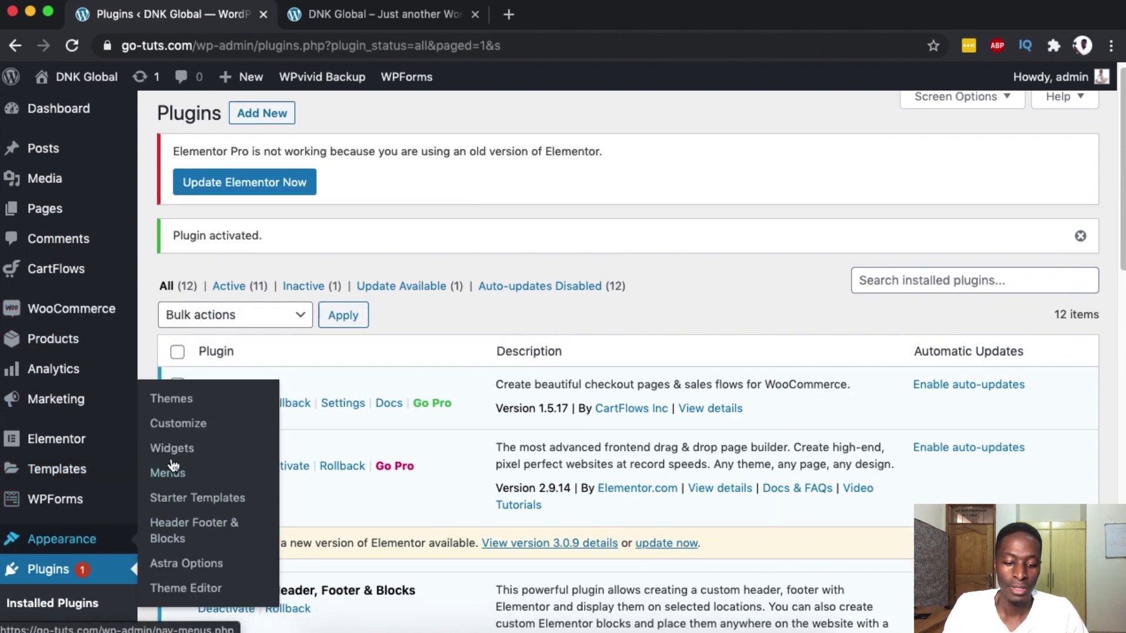
{"action": "left_click", "coordinate": [176, 405]}
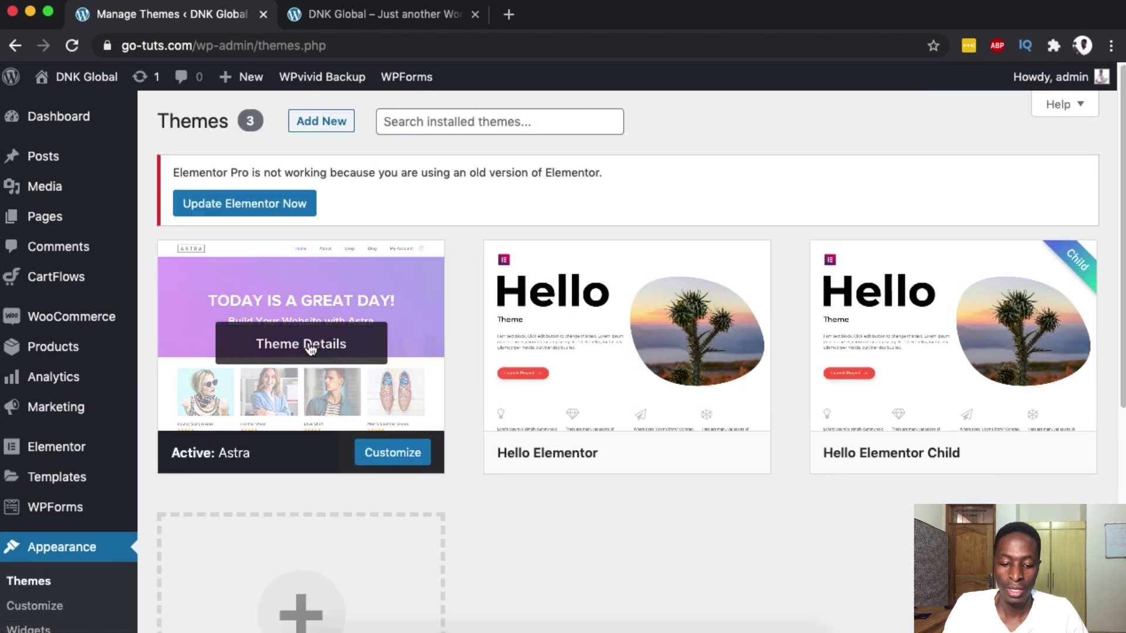
From Astra's Theme Details, choose version 2.5.0 and confirm the rollback
{"action": "left_click", "coordinate": [310, 345]}
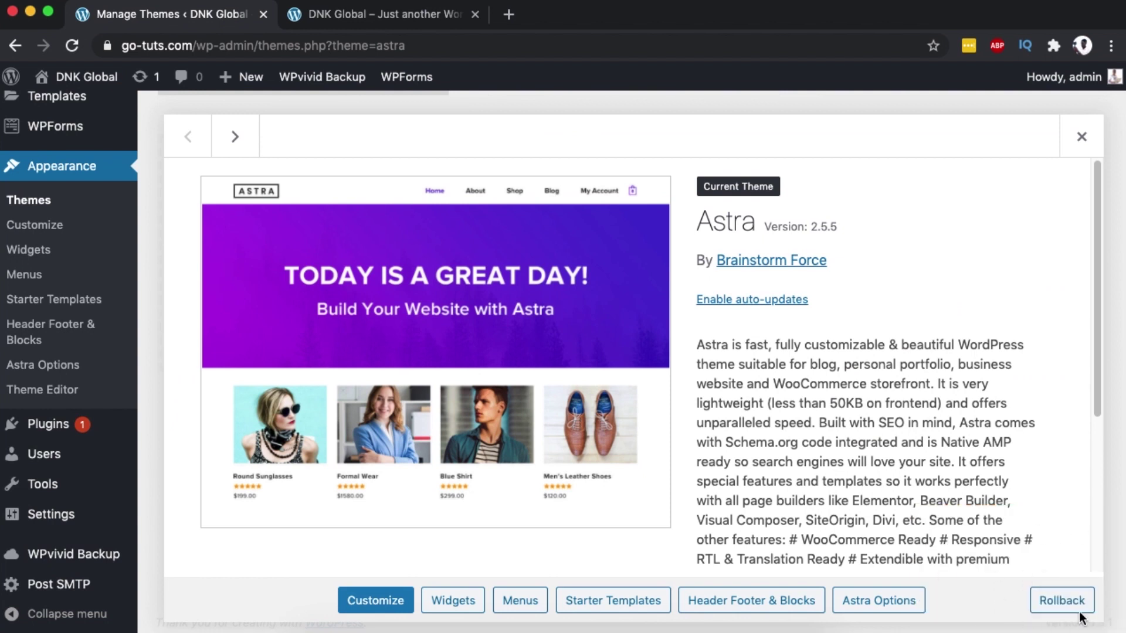
{"action": "left_click", "coordinate": [1057, 604]}
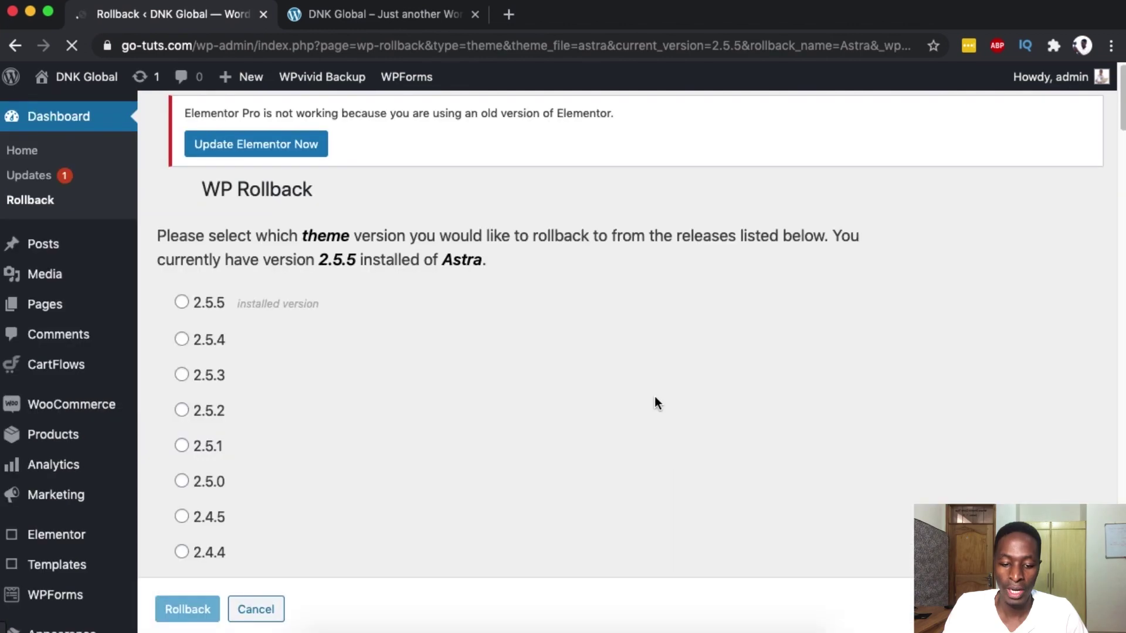
{"action": "scroll", "coordinate": [203, 377], "scroll_direction": "down", "scroll_amount": 3}
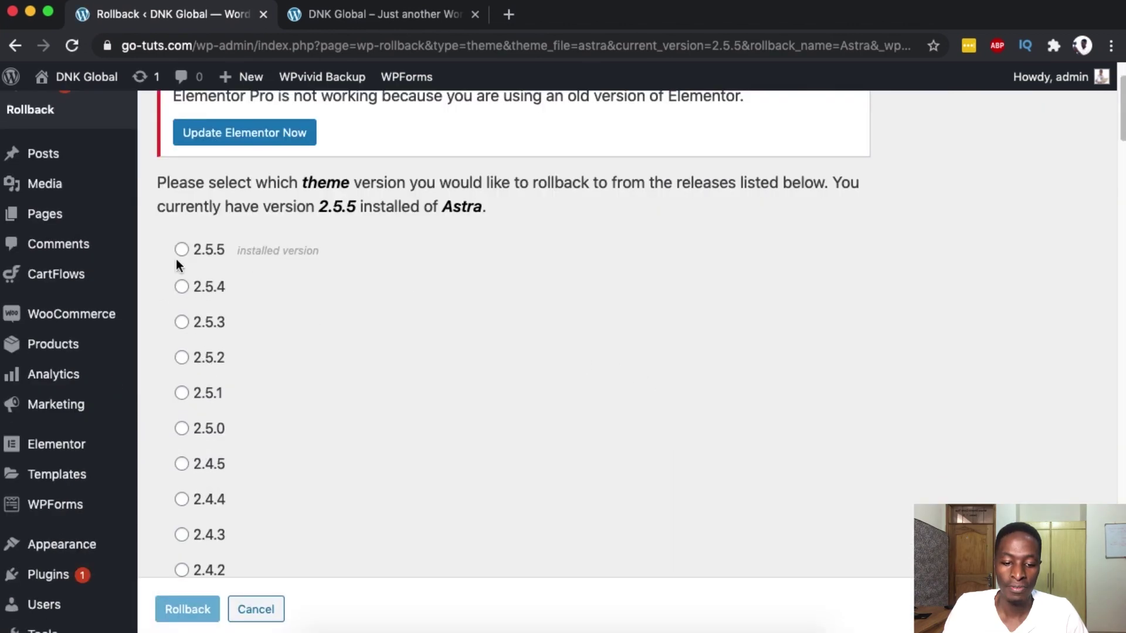
{"action": "left_click", "coordinate": [182, 428]}
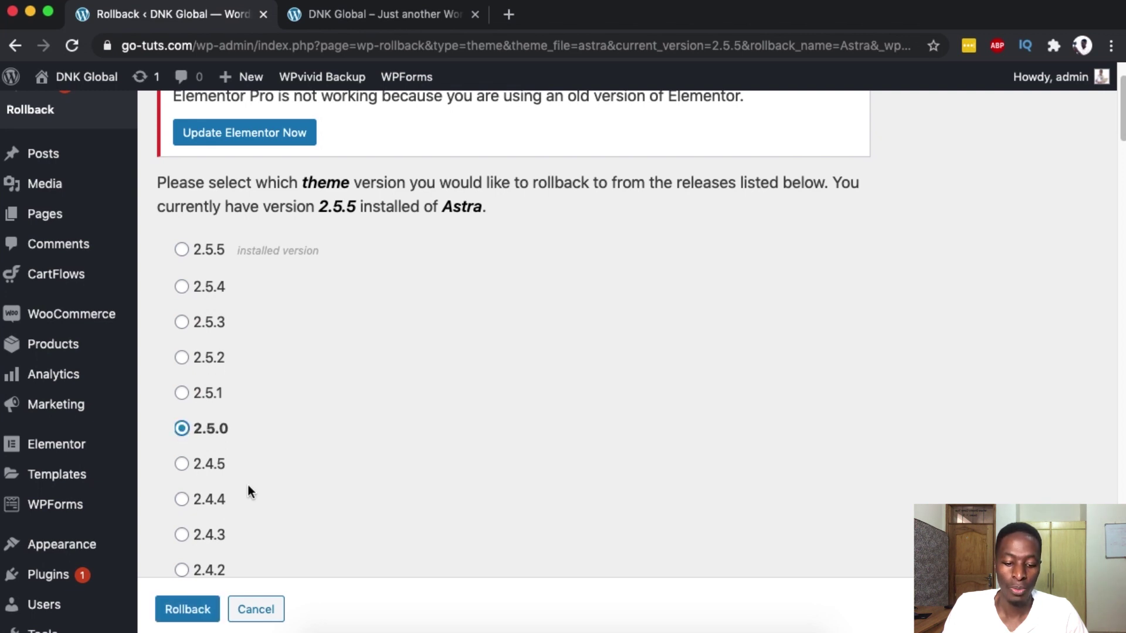
{"action": "left_click", "coordinate": [188, 610]}
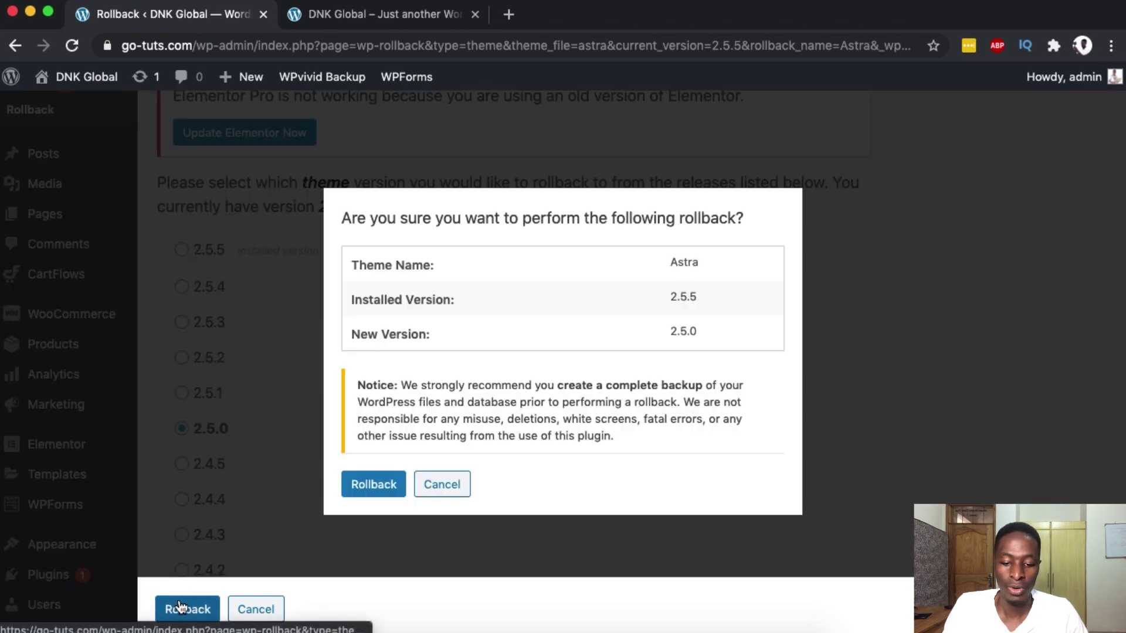
{"action": "left_click", "coordinate": [370, 486]}
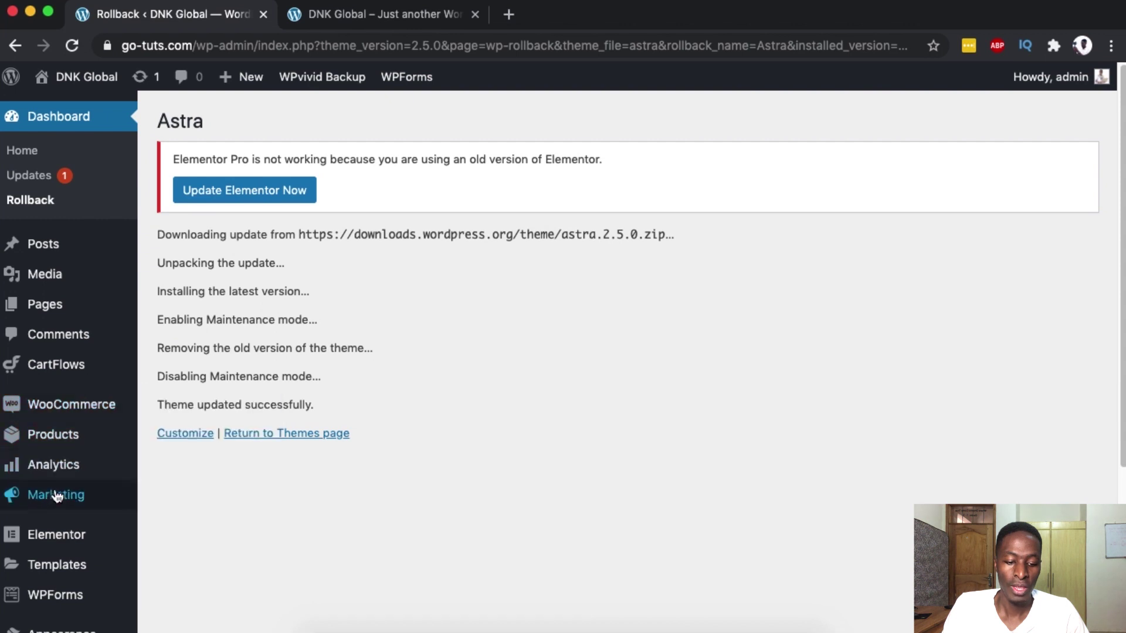
Return to Themes and reopen Astra's details to verify it shows version 2.5.0
{"action": "left_click", "coordinate": [314, 433]}
{"action": "scroll", "coordinate": [375, 420], "scroll_direction": "down", "scroll_amount": 3}
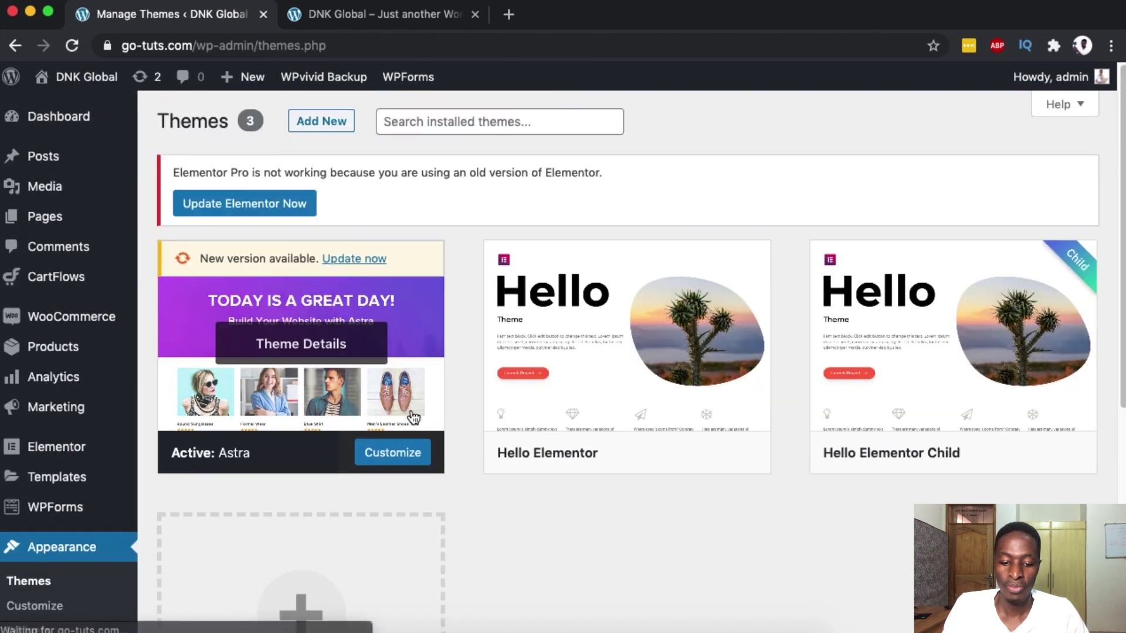
{"action": "left_click", "coordinate": [408, 406]}
{"action": "left_click_drag", "start_coordinate": [811, 229], "coordinate": [832, 228]}
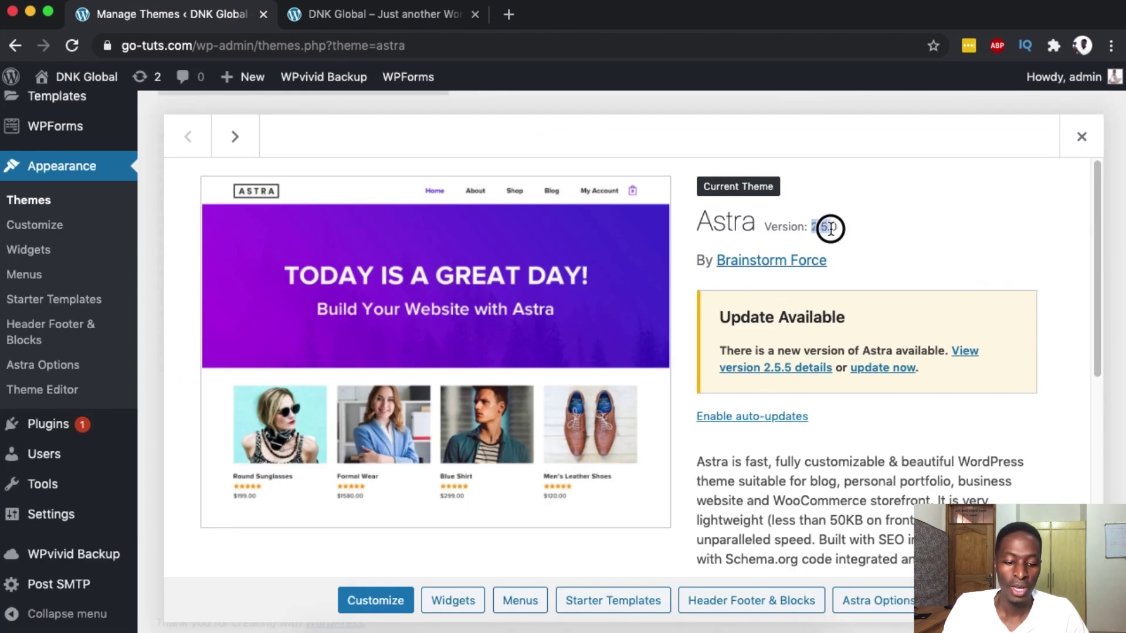
Check Elementor at 2.9.14 in Installed Plugins, then open the WPvivid Backup page
{"action": "left_click", "coordinate": [38, 429]}
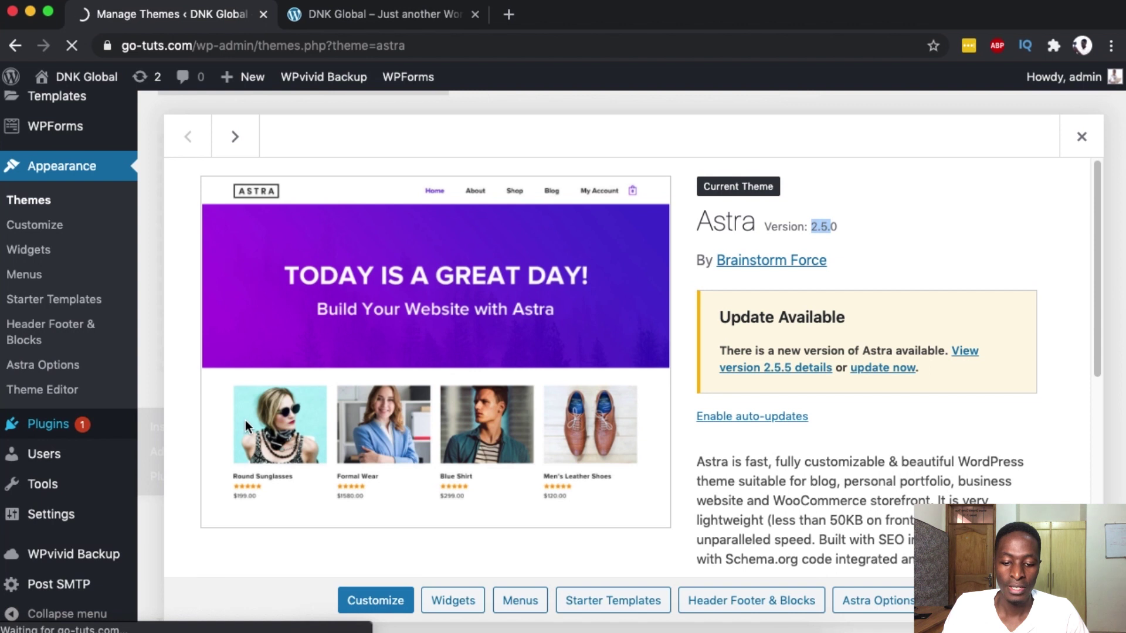
{"action": "scroll", "coordinate": [300, 346], "scroll_direction": "down", "scroll_amount": 2}
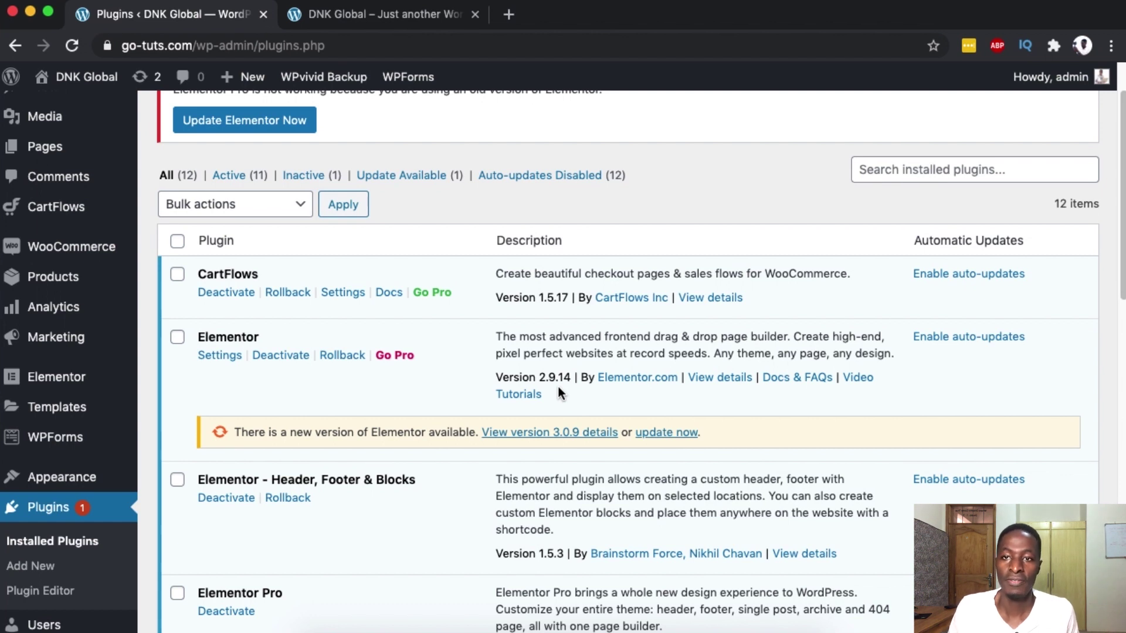
{"action": "scroll", "coordinate": [423, 451], "scroll_direction": "down", "scroll_amount": 3}
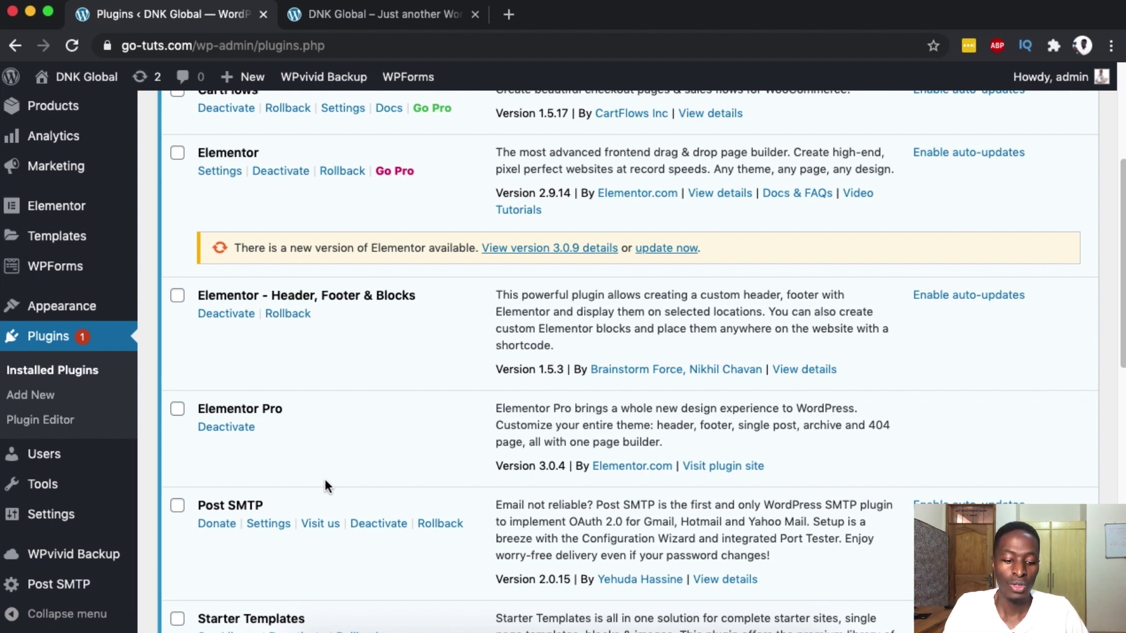
{"action": "mouse_move", "coordinate": [53, 560]}
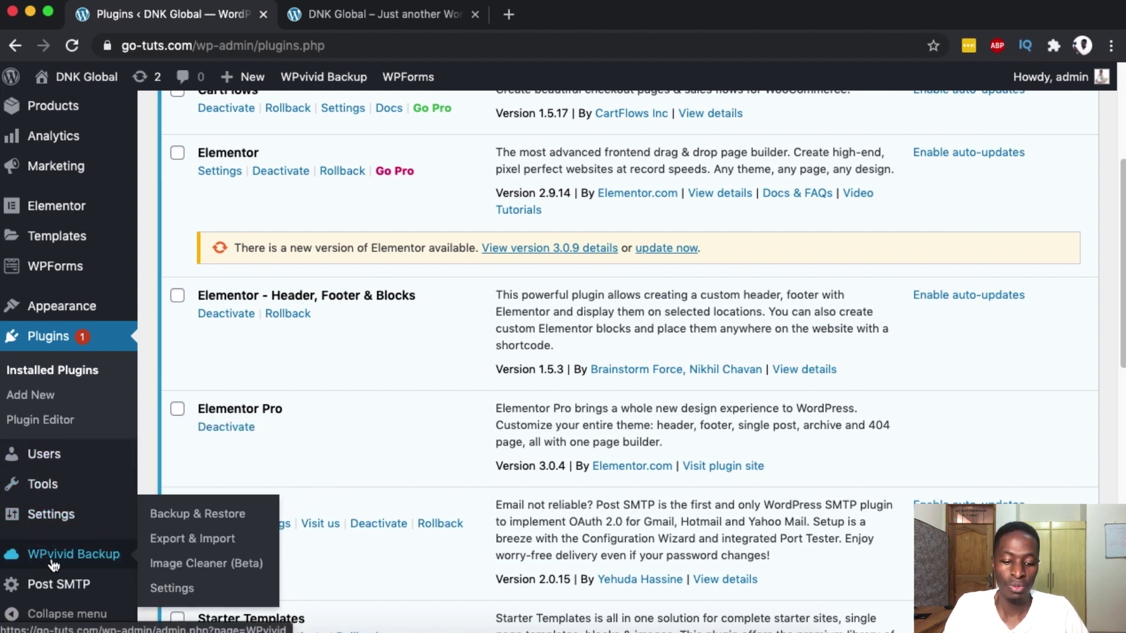
{"action": "left_click", "coordinate": [174, 516]}
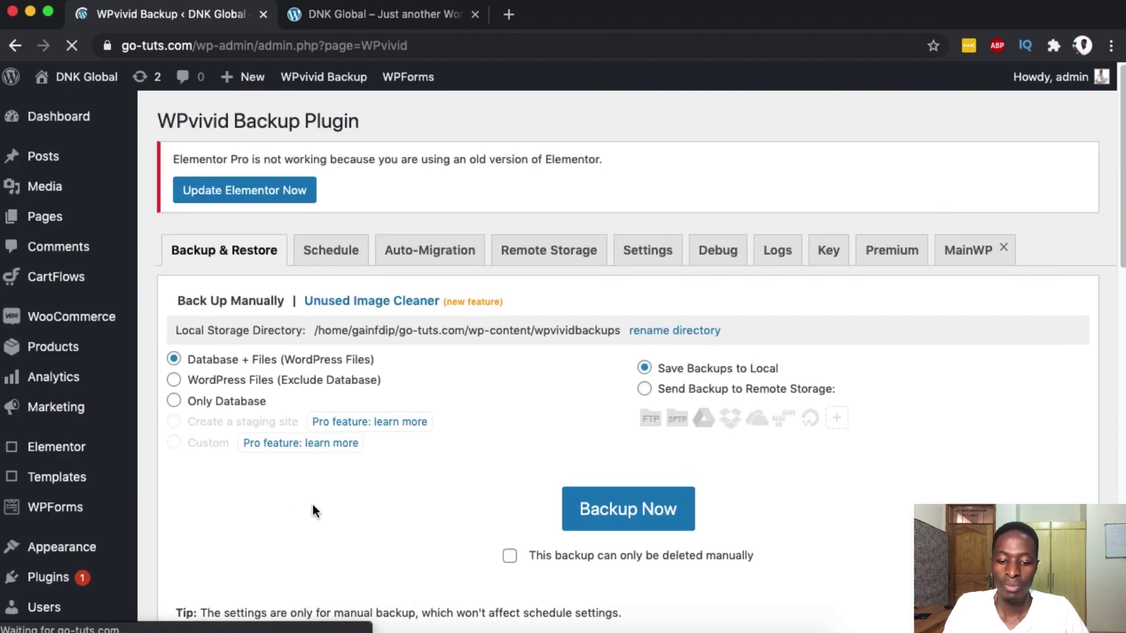
Back up the database and files with Backup Now, then scroll to the new 10:29 backup
{"action": "scroll", "coordinate": [375, 493], "scroll_direction": "down", "scroll_amount": 2}
{"action": "left_click", "coordinate": [645, 418]}
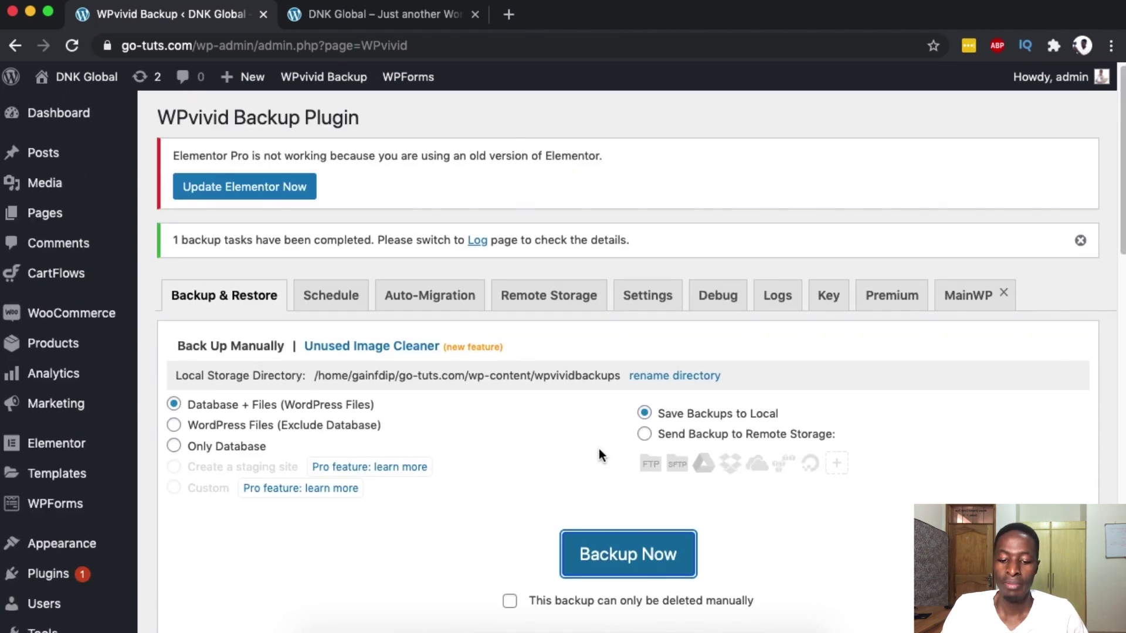
{"action": "scroll", "coordinate": [599, 448], "scroll_direction": "down", "scroll_amount": 6}
{"action": "scroll", "coordinate": [599, 449], "scroll_direction": "down", "scroll_amount": 7}
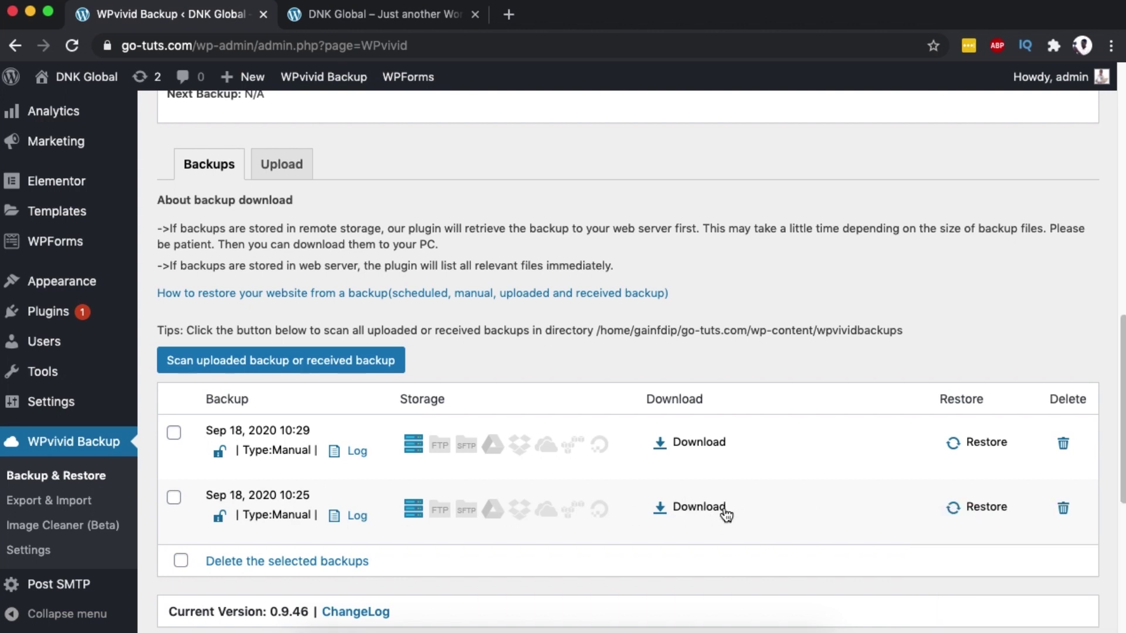
Restore the Sep 18, 2020 10:25 backup, confirming with OK, then return to Installed Plugins
{"action": "left_click", "coordinate": [978, 507]}
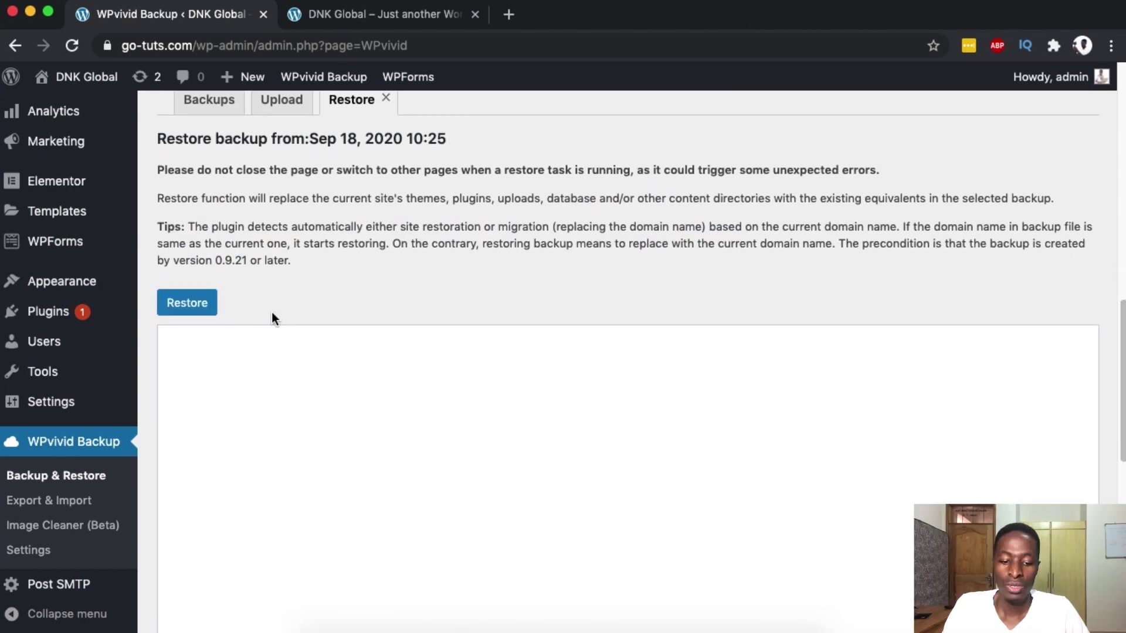
{"action": "left_click", "coordinate": [184, 301]}
{"action": "left_click", "coordinate": [713, 144]}
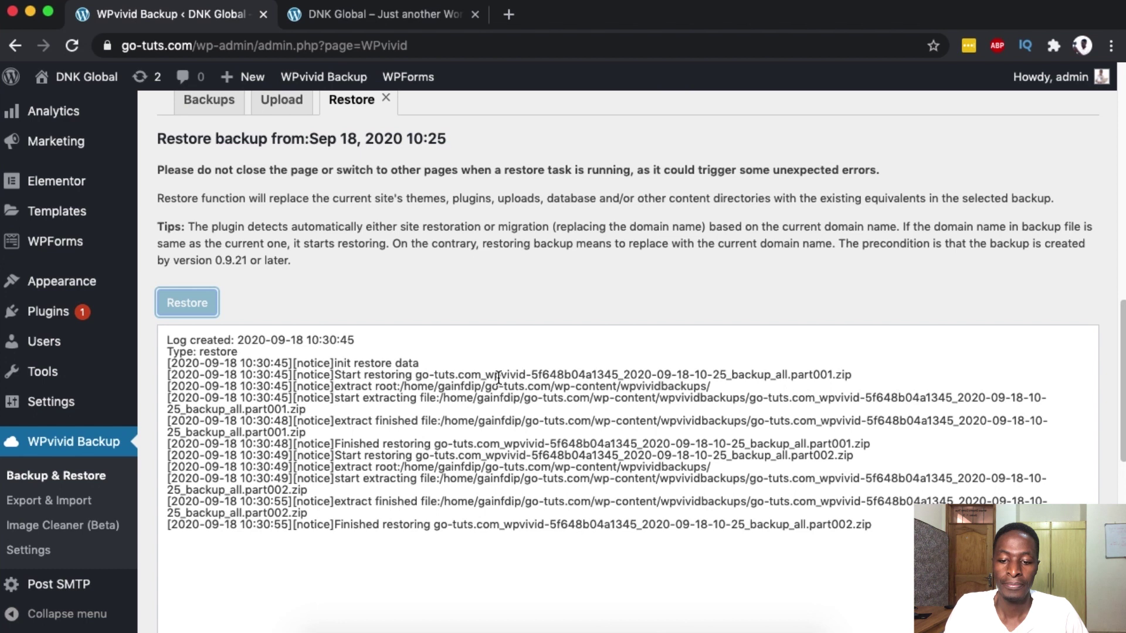
{"action": "scroll", "coordinate": [812, 256], "scroll_direction": "down", "scroll_amount": 13}
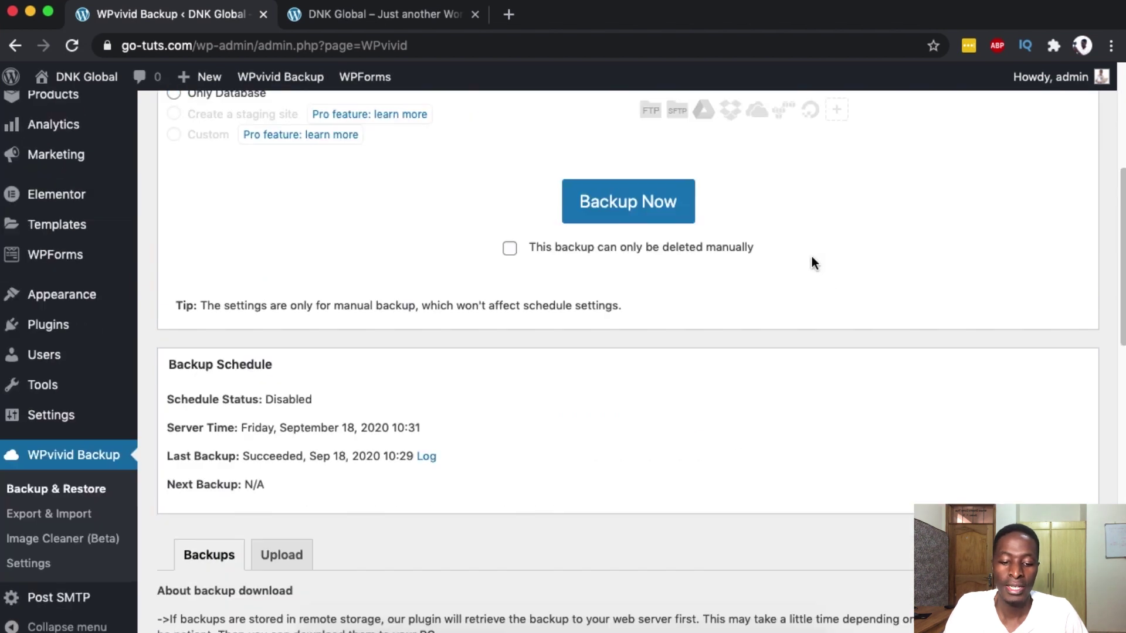
{"action": "scroll", "coordinate": [812, 255], "scroll_direction": "down", "scroll_amount": 2}
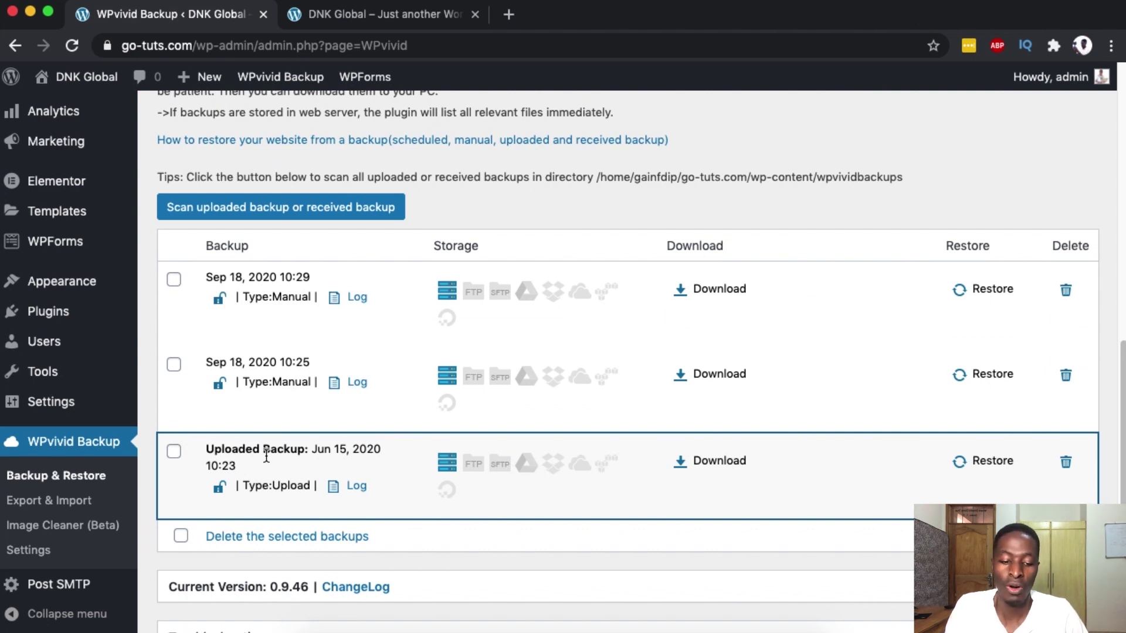
{"action": "mouse_move", "coordinate": [44, 313]}
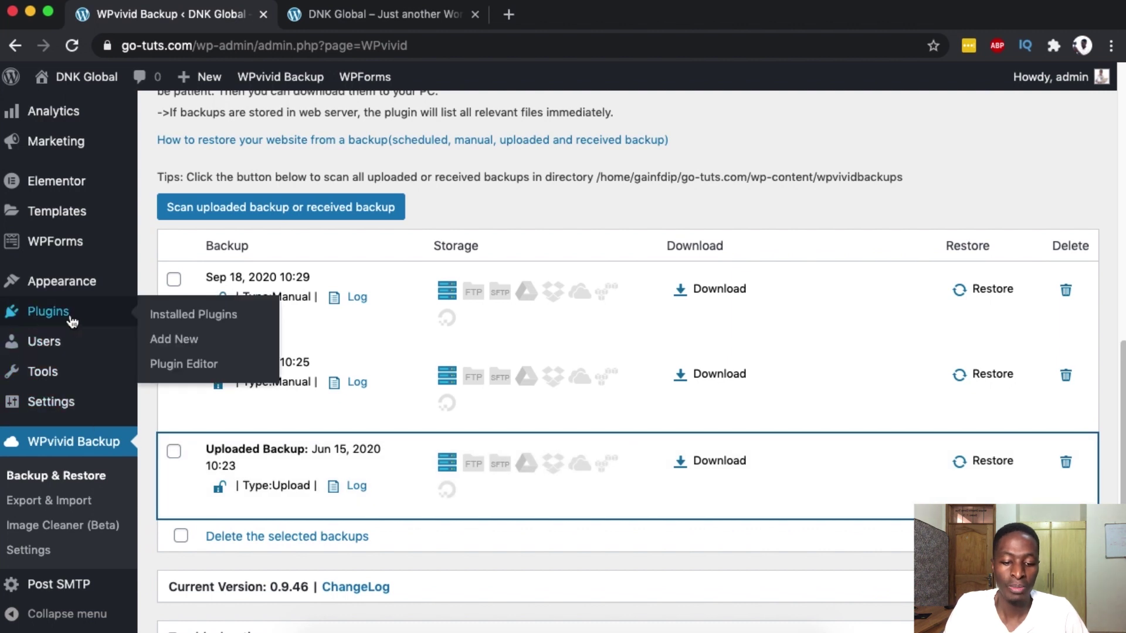
{"action": "left_click", "coordinate": [176, 314]}
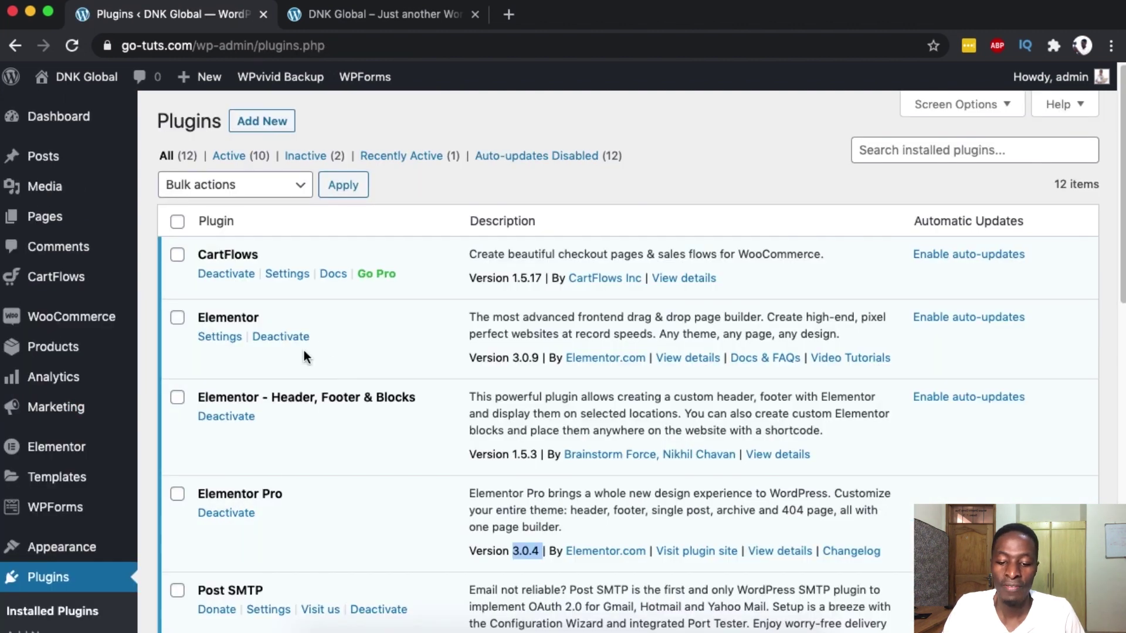
Verify Elementor reads 3.0.9, then open Astra's Theme Details to check for version 2.5.5
{"action": "left_click_drag", "start_coordinate": [512, 358], "coordinate": [542, 357]}
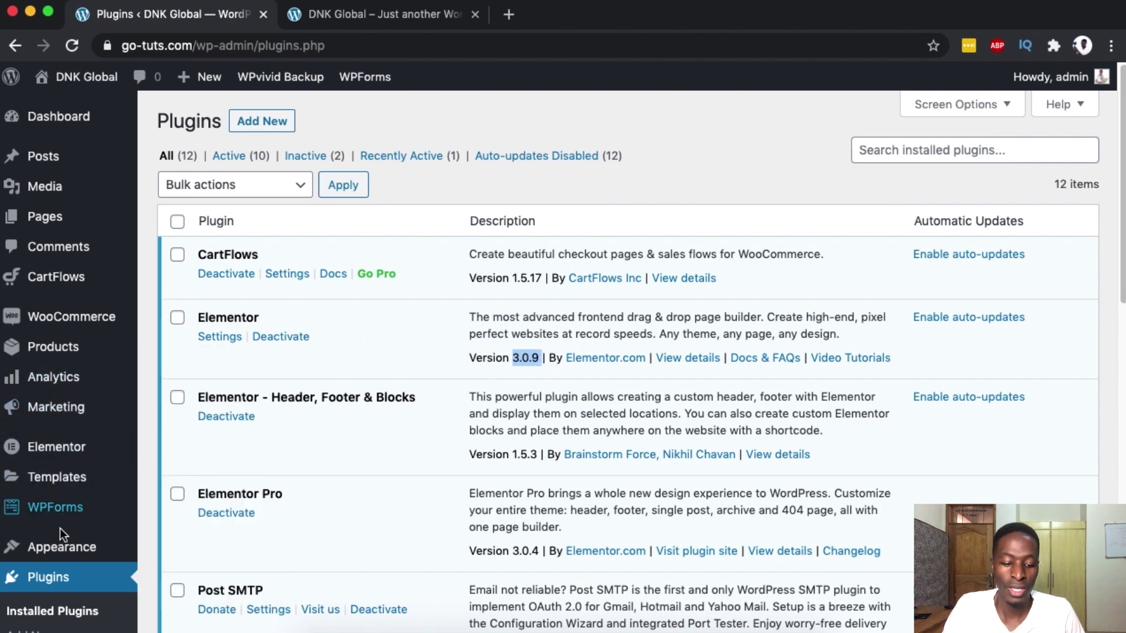
{"action": "mouse_move", "coordinate": [61, 546]}
{"action": "left_click", "coordinate": [170, 397]}
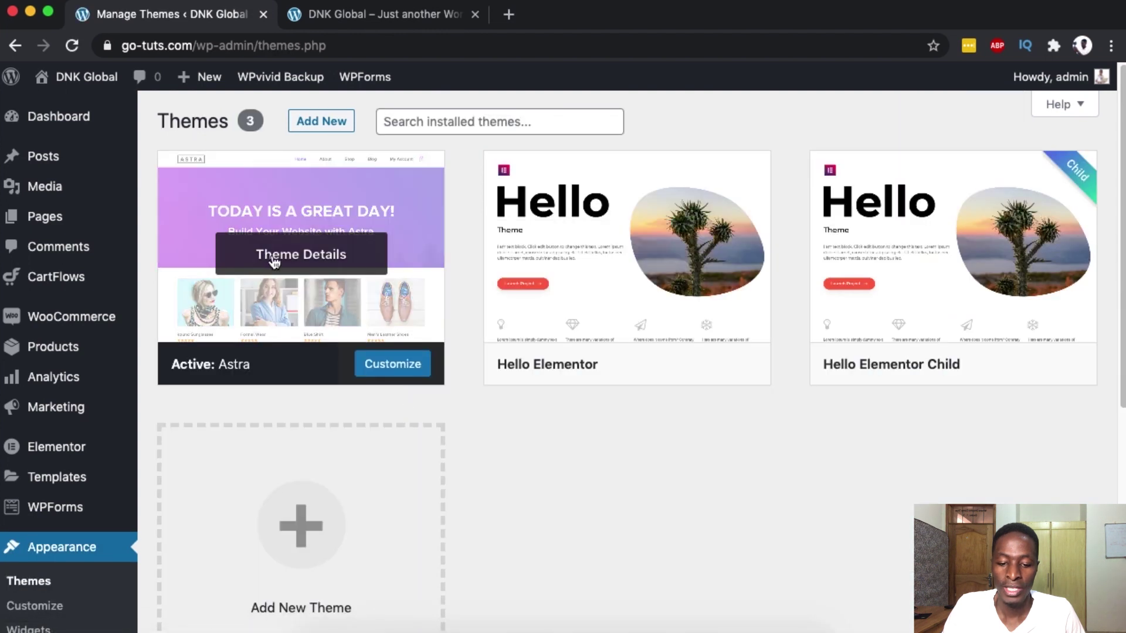
{"action": "left_click", "coordinate": [273, 261]}
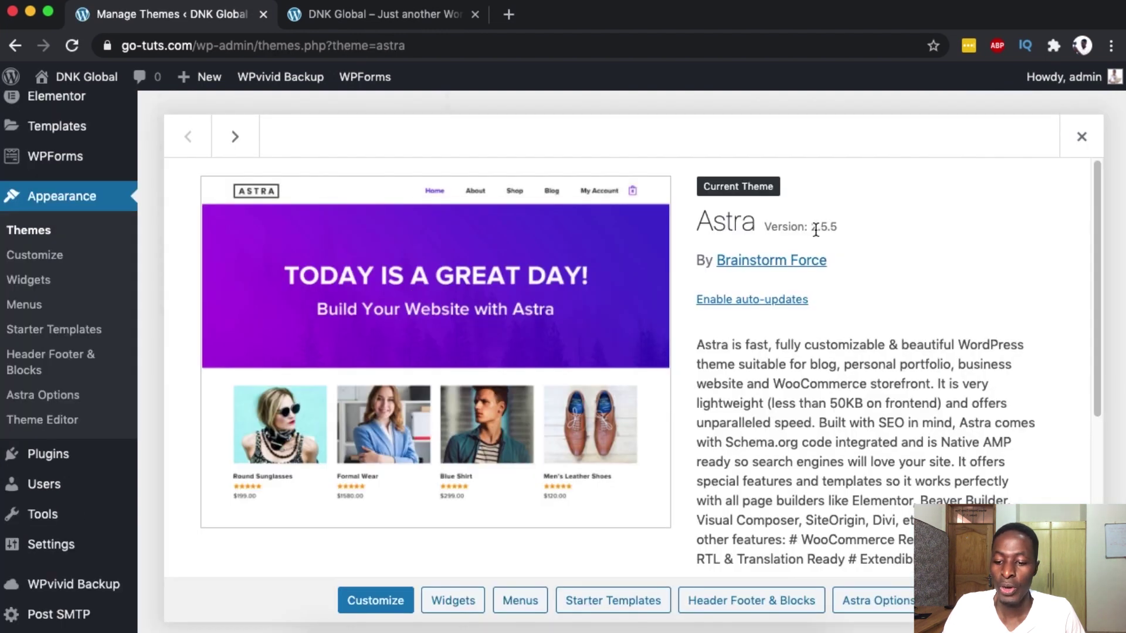